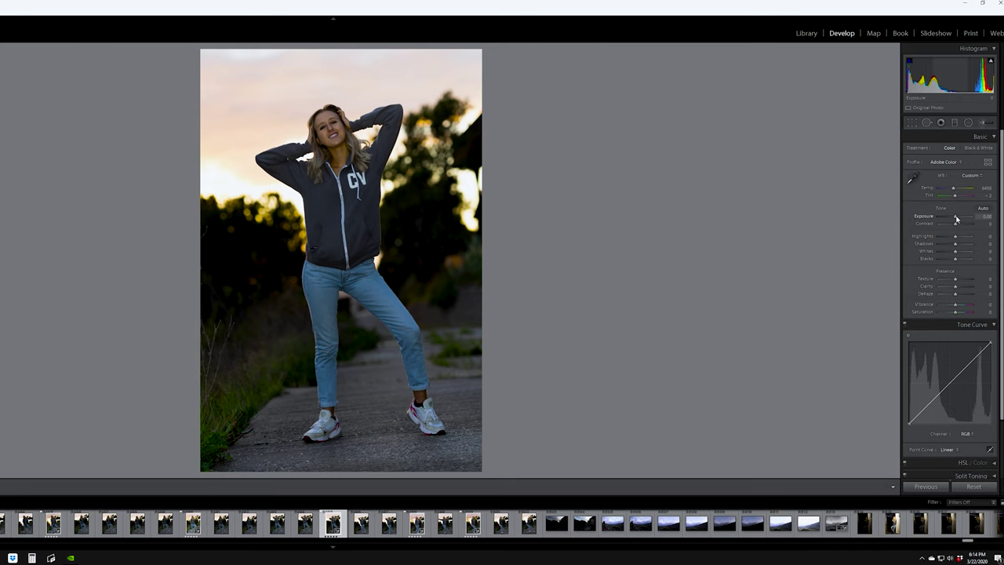
Set Exposure +0.48, Highlights −88, Shadows +26, Whites +19 and Blacks −12 in the Basic panel
left_click_drag(956, 219, 957, 219)
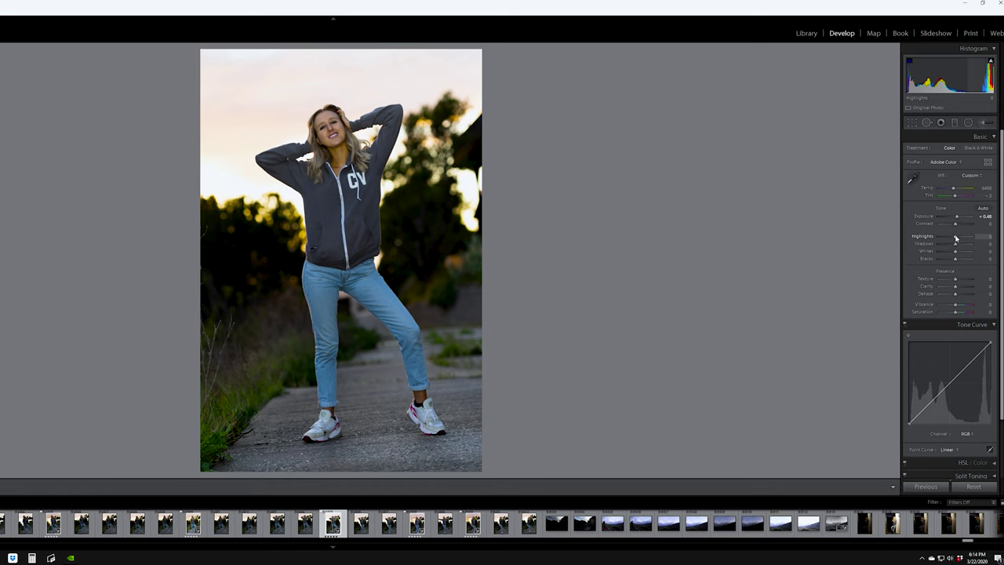
left_click_drag(956, 238, 939, 240)
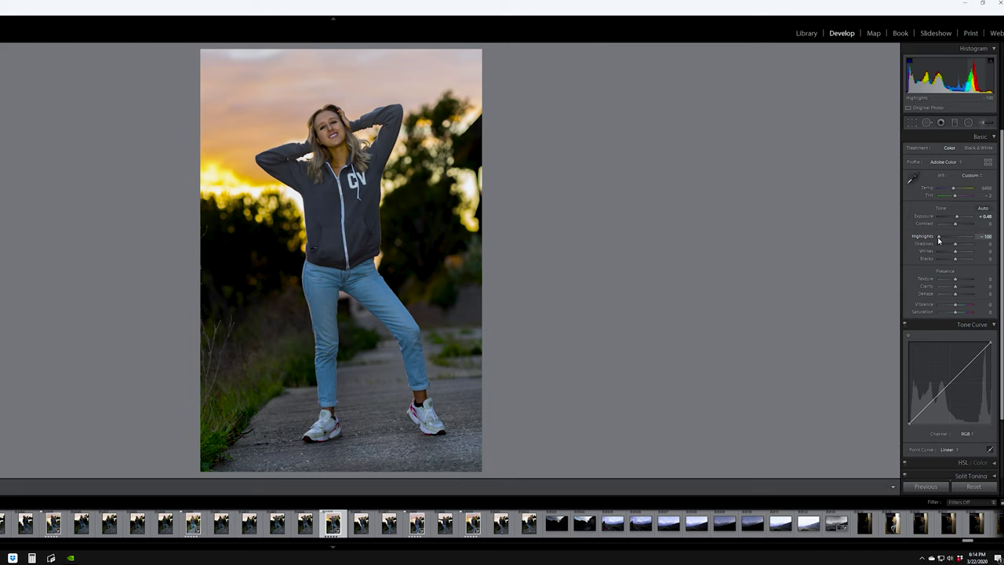
left_click_drag(939, 241, 942, 241)
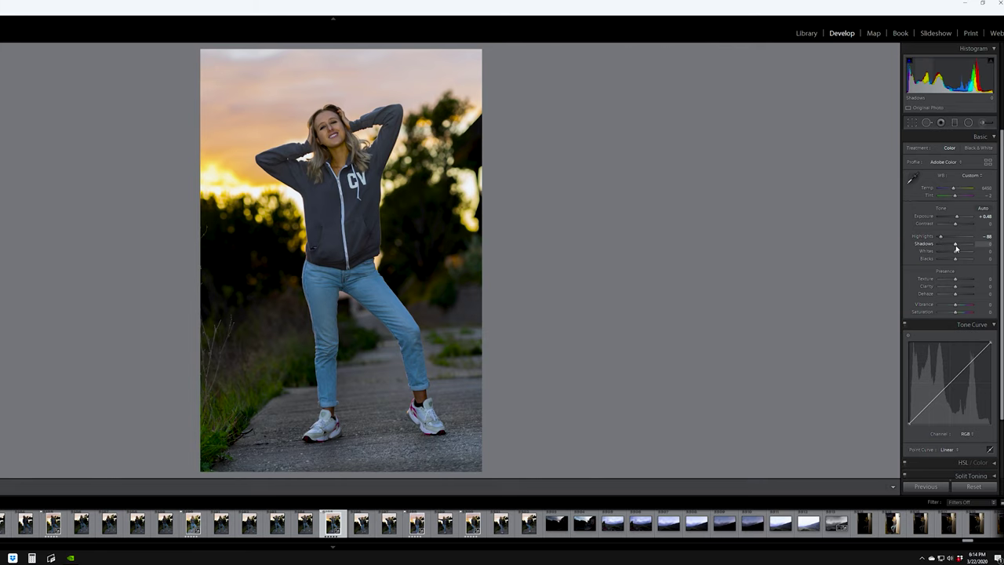
left_click_drag(956, 248, 960, 248)
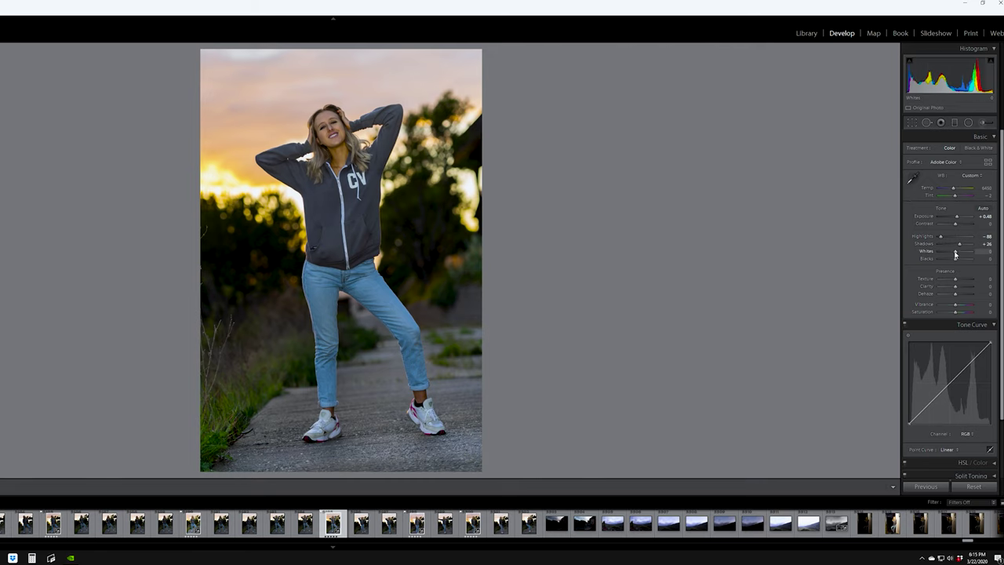
left_click_drag(955, 253, 958, 255)
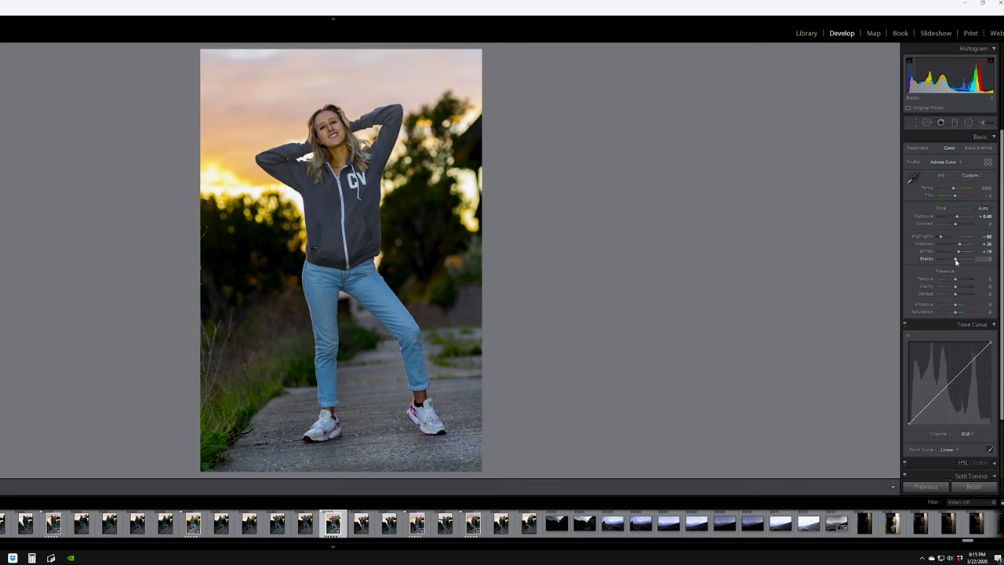
left_click_drag(956, 261, 954, 262)
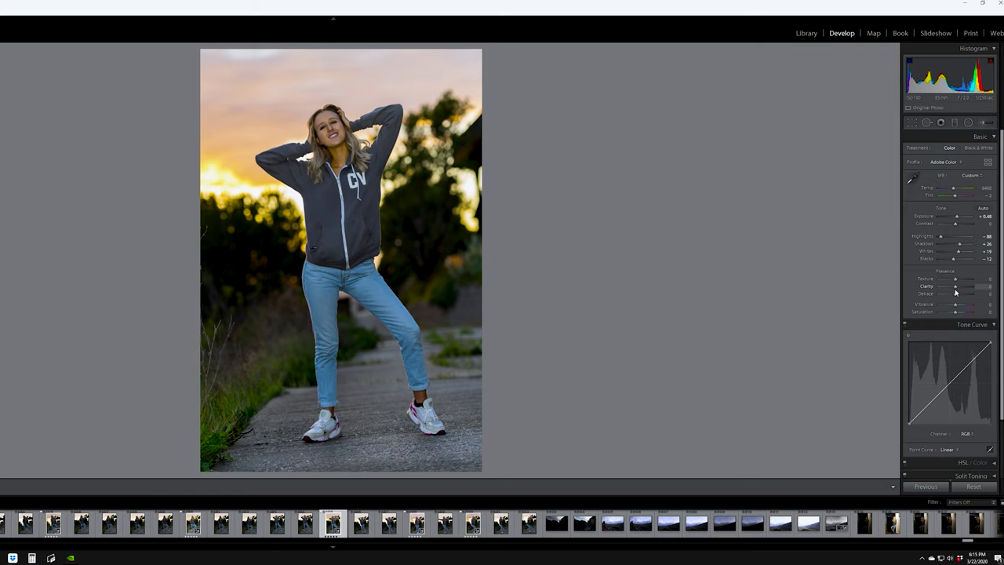
Raise Clarity in the Presence section and settle it at +5
left_click_drag(956, 292, 956, 291)
mouse_move(957, 290)
left_mouse_down()
mouse_move(968, 288)
mouse_move(957, 292)
left_mouse_up()
left_click_drag(957, 291, 956, 291)
scroll(958, 324, "down", 2)
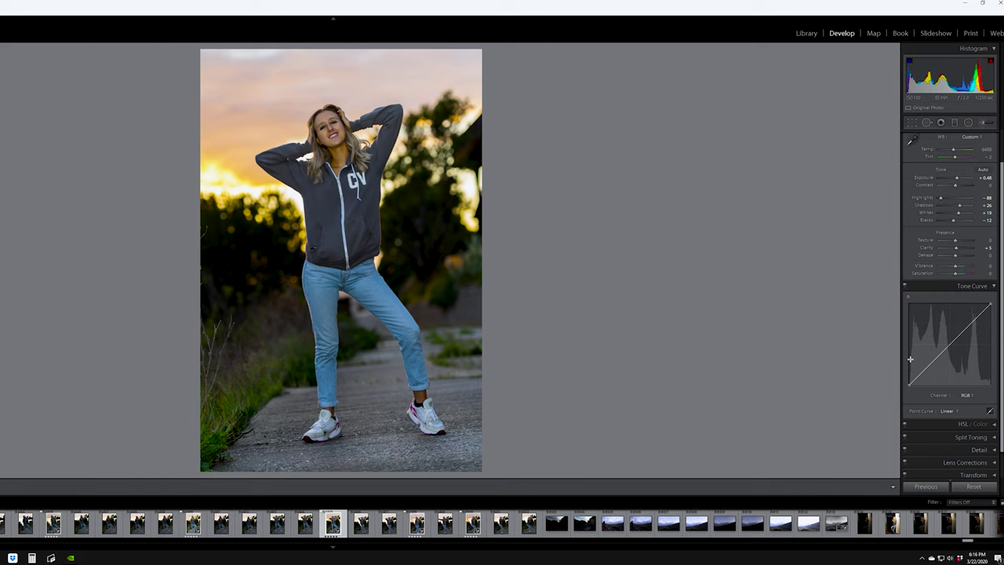
Lift the tone curve's black point for a matte fade, then add points and pull the darker section down
left_click_drag(910, 384, 910, 386)
left_click_drag(909, 385, 897, 375)
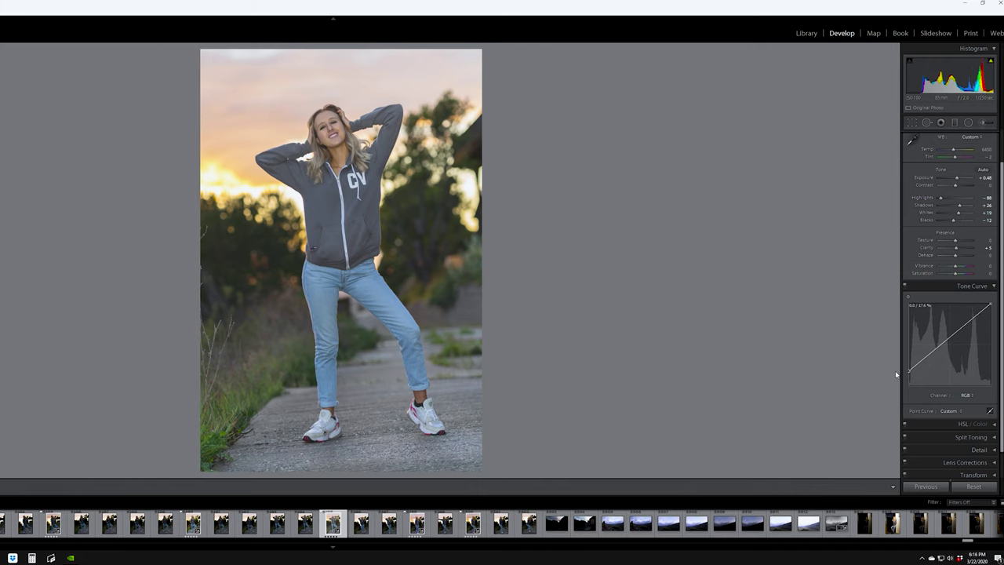
left_click_drag(896, 375, 897, 375)
left_click(962, 327)
left_click_drag(963, 327, 959, 329)
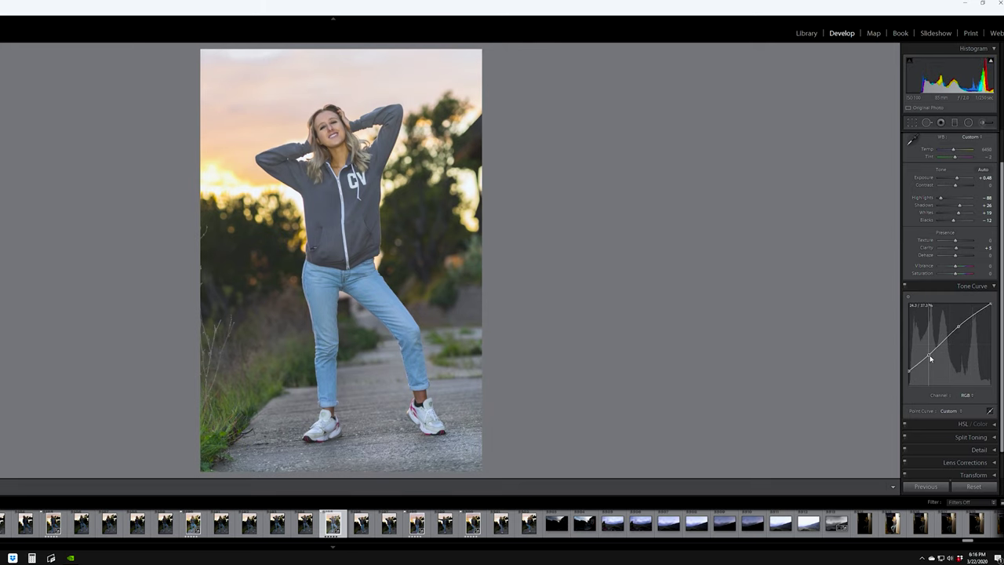
left_click_drag(931, 359, 932, 360)
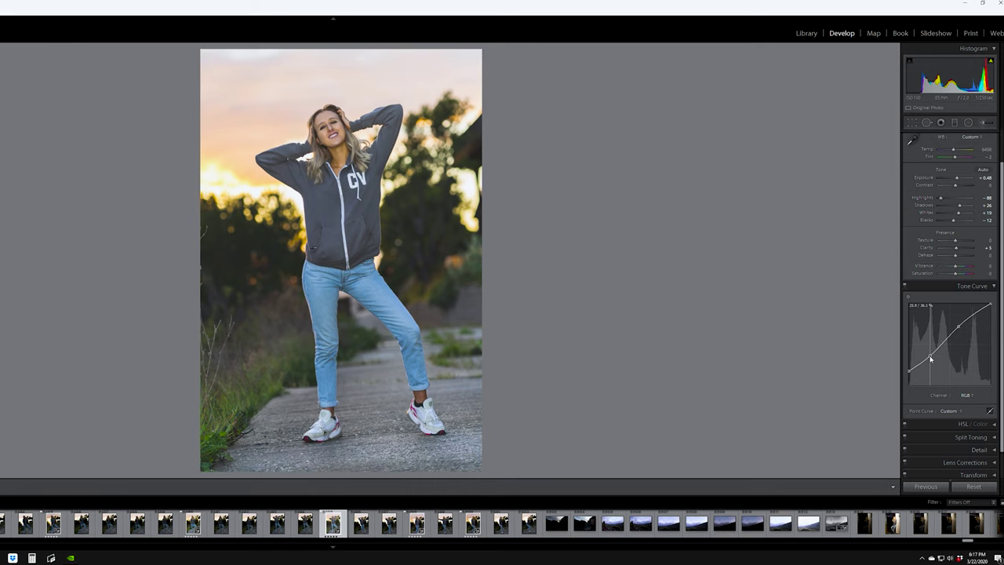
Toggle the tone curve off and on twice to compare before and after
left_click(907, 290)
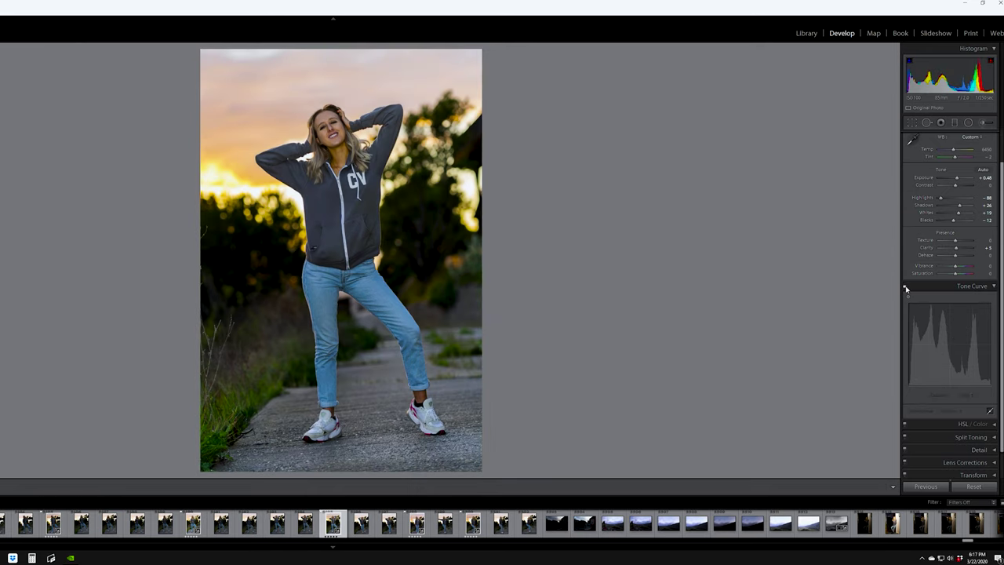
left_click(908, 290)
left_click(907, 289)
left_click(907, 290)
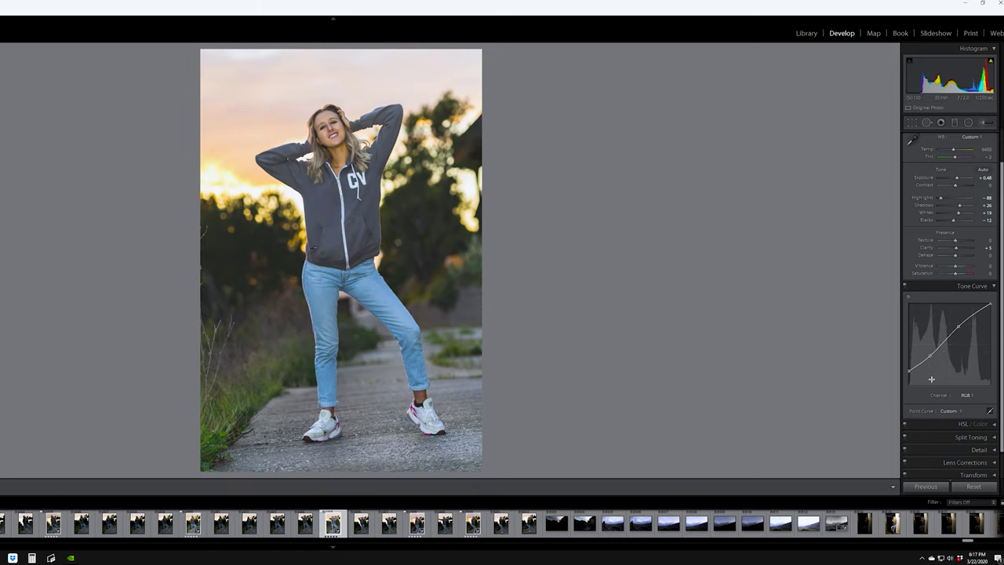
On the Red channel curve, lower the shadow point toward cyan and raise the upper point toward pink
left_click(968, 396)
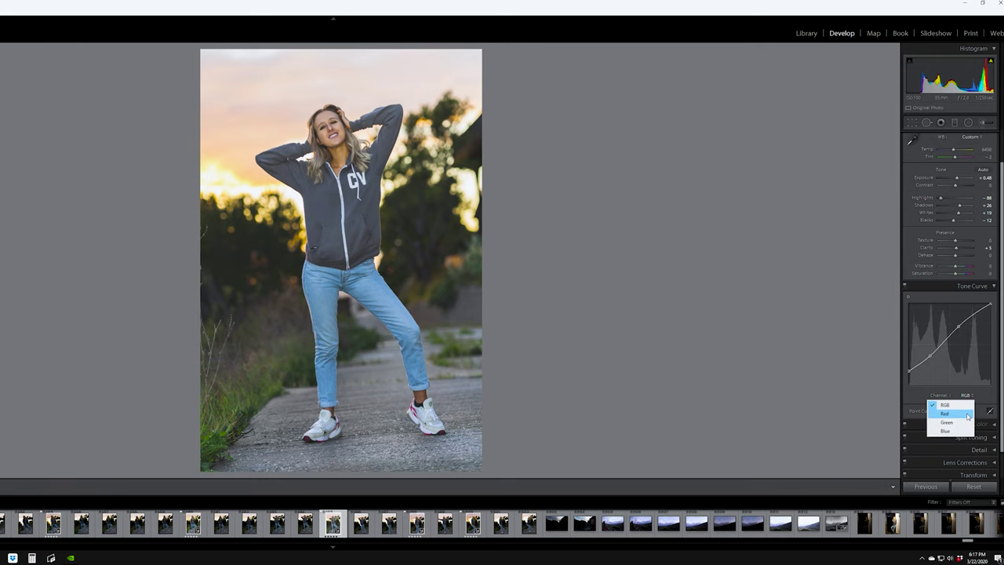
left_click(946, 413)
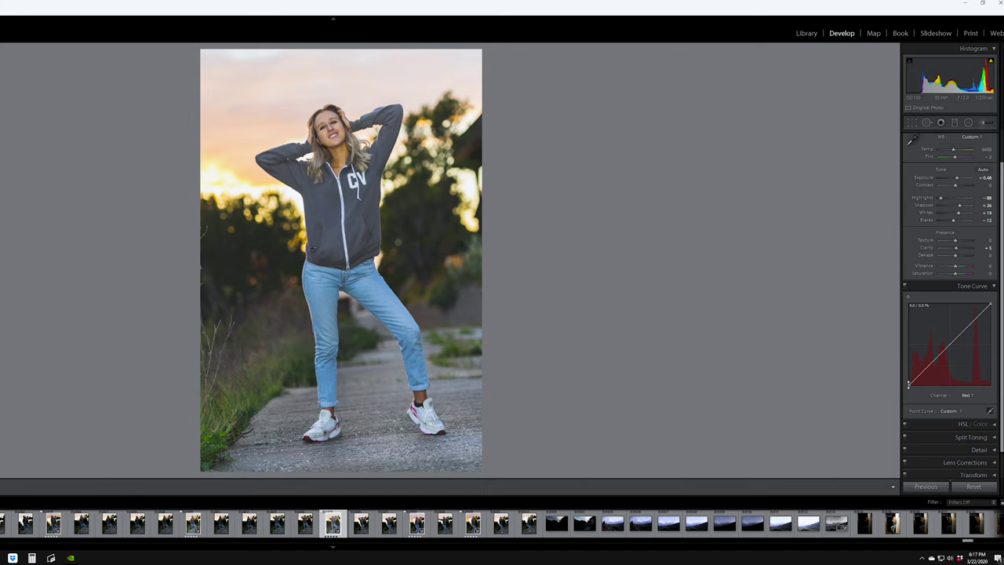
left_click(932, 362)
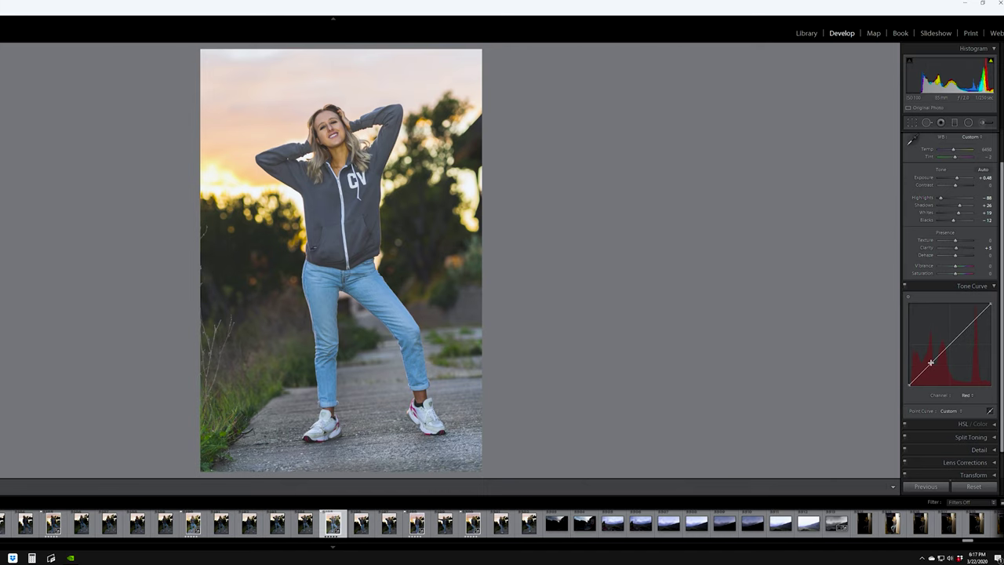
left_click(968, 335)
left_click_drag(932, 363, 935, 368)
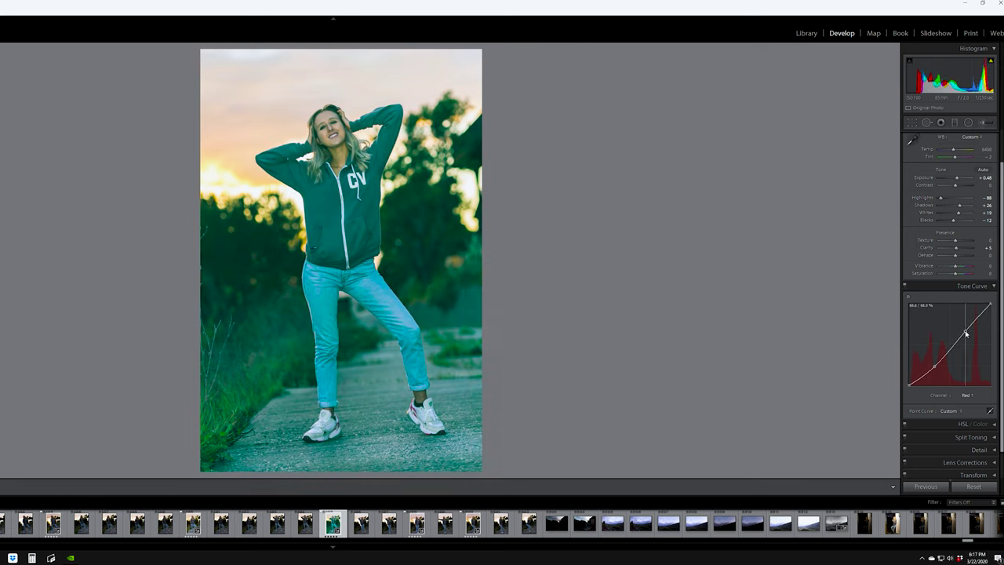
left_click_drag(966, 335, 960, 331)
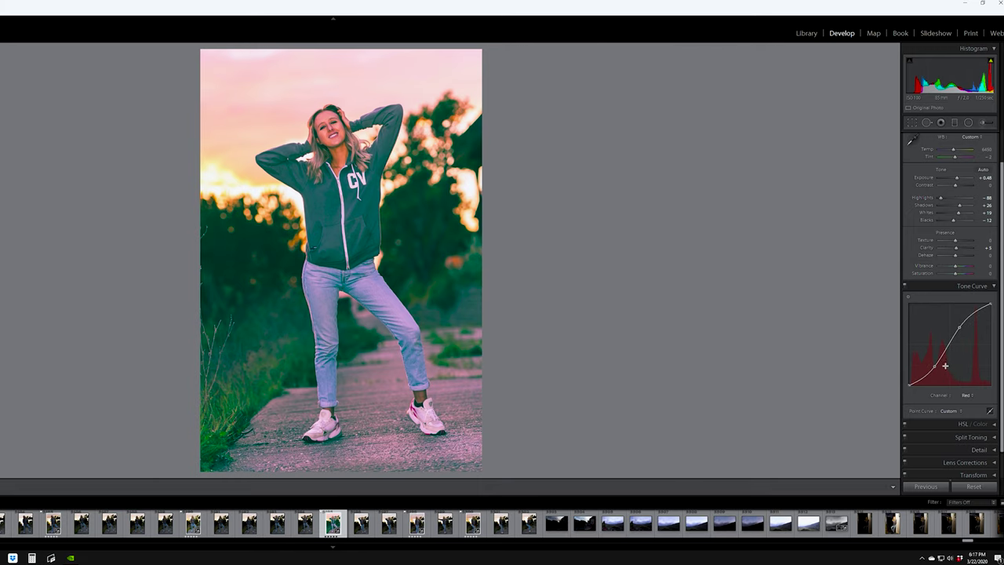
On the Green channel curve, pull the shadows toward magenta and raise the highlights
left_click(966, 399)
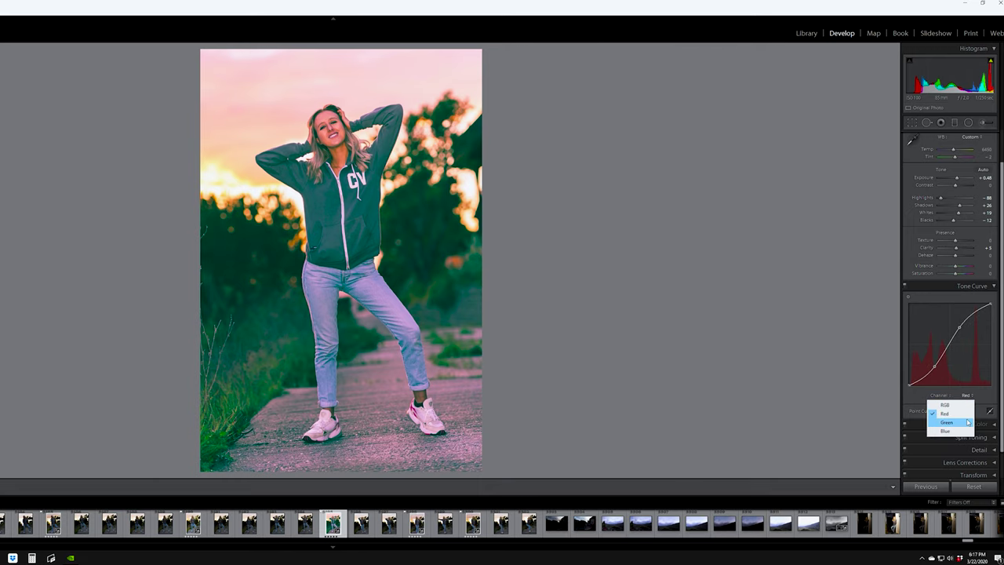
left_click(945, 422)
left_click(967, 329)
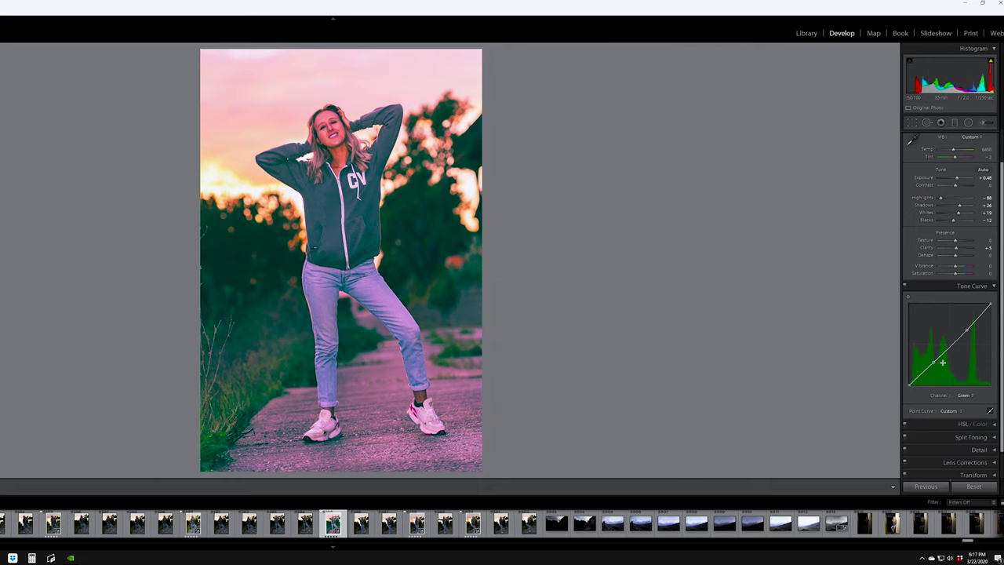
left_click_drag(936, 359, 937, 367)
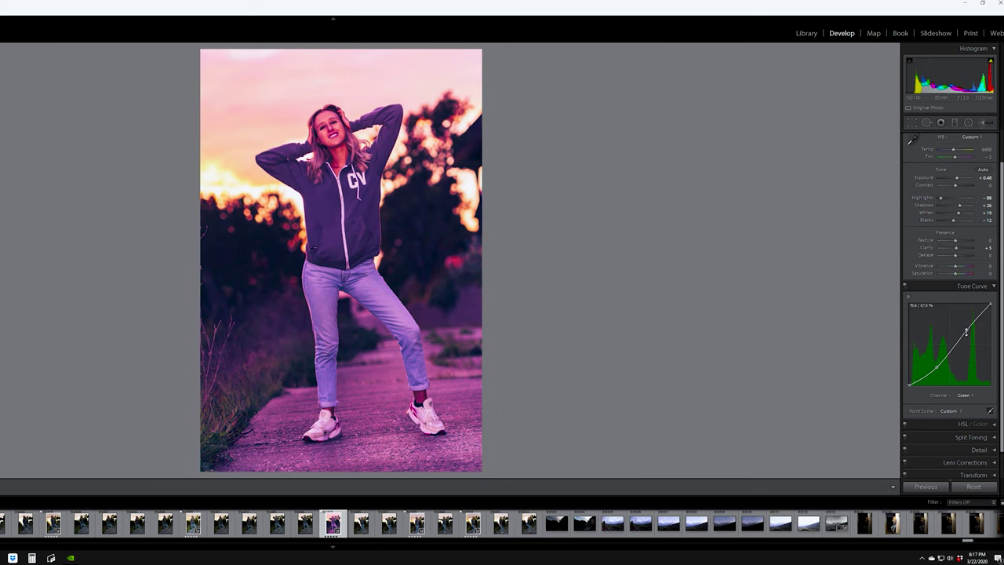
left_click_drag(967, 335, 964, 329)
Shape the Blue channel into an S-curve, lowering the shadows and raising the highlights
left_click(964, 395)
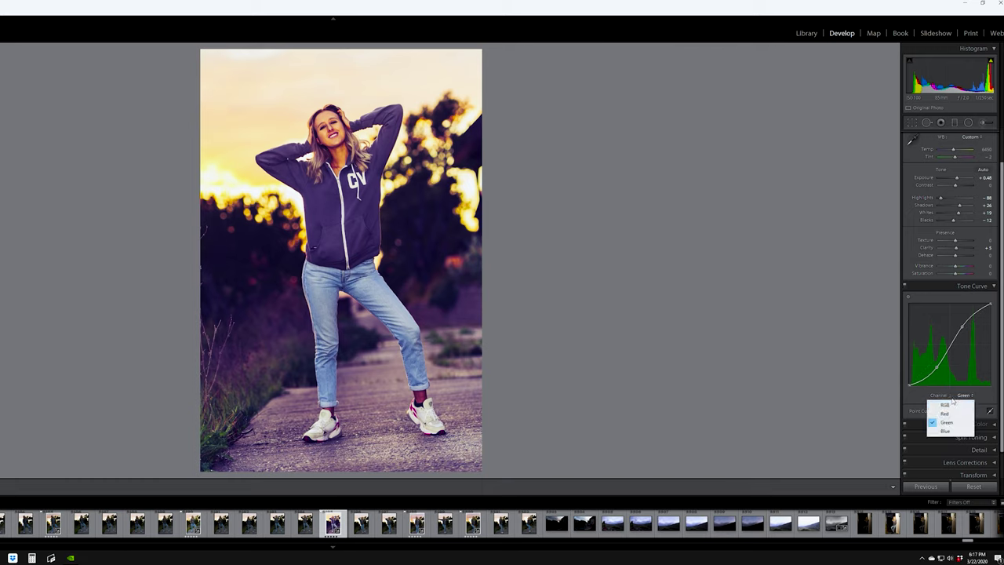
left_click(953, 432)
left_click(968, 328)
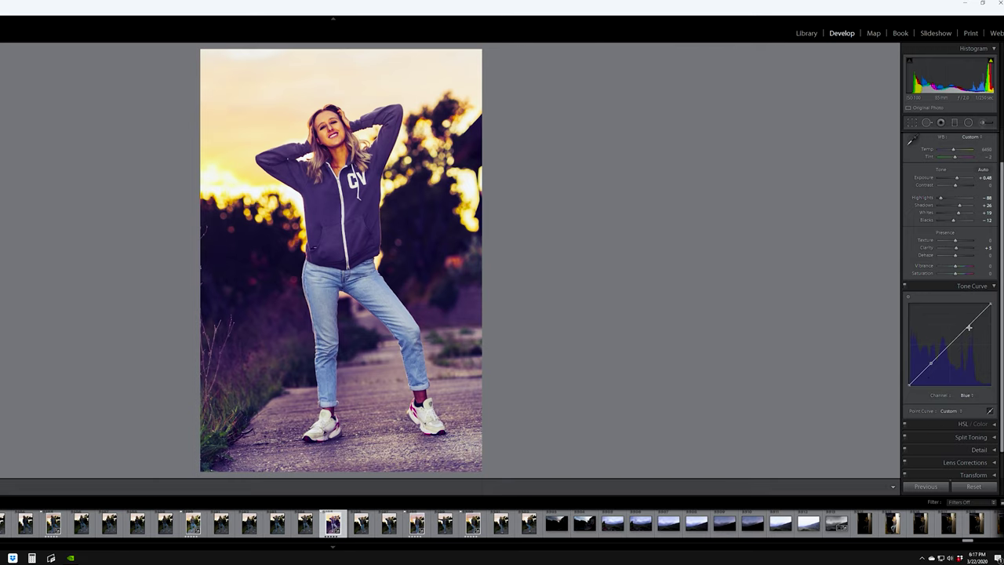
left_click(932, 365)
left_click_drag(933, 366, 935, 370)
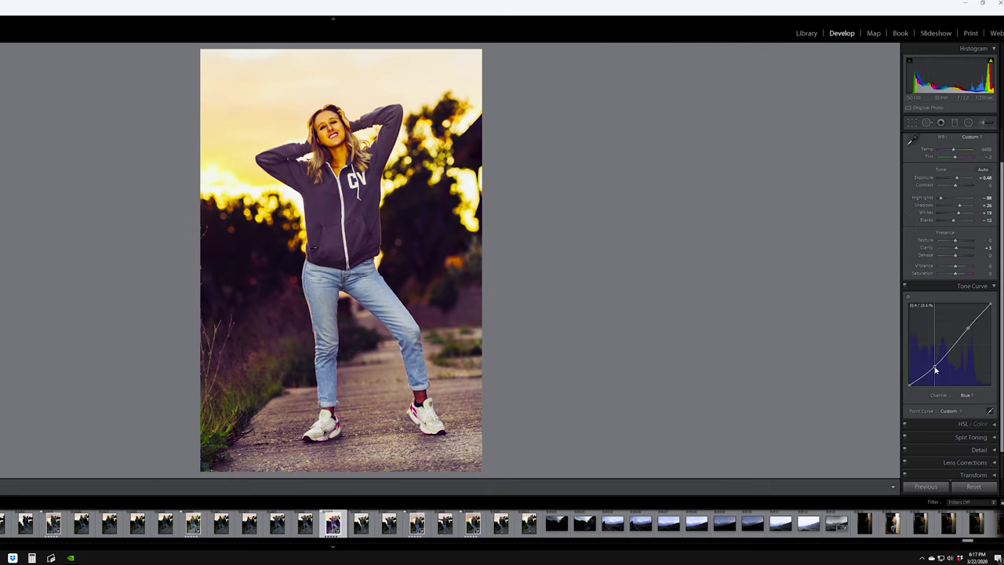
left_click_drag(968, 328, 961, 327)
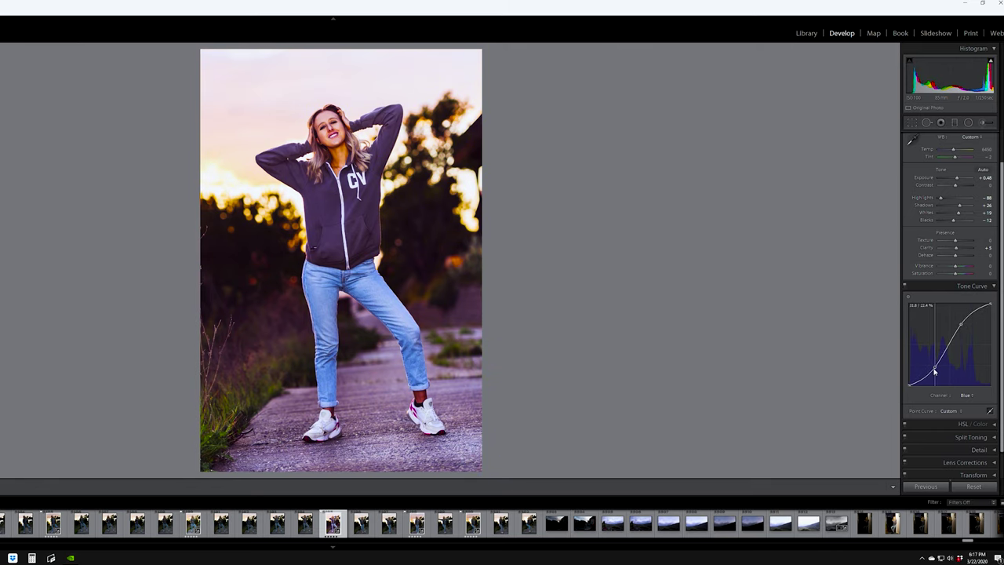
left_click_drag(936, 367, 936, 370)
left_click(966, 395)
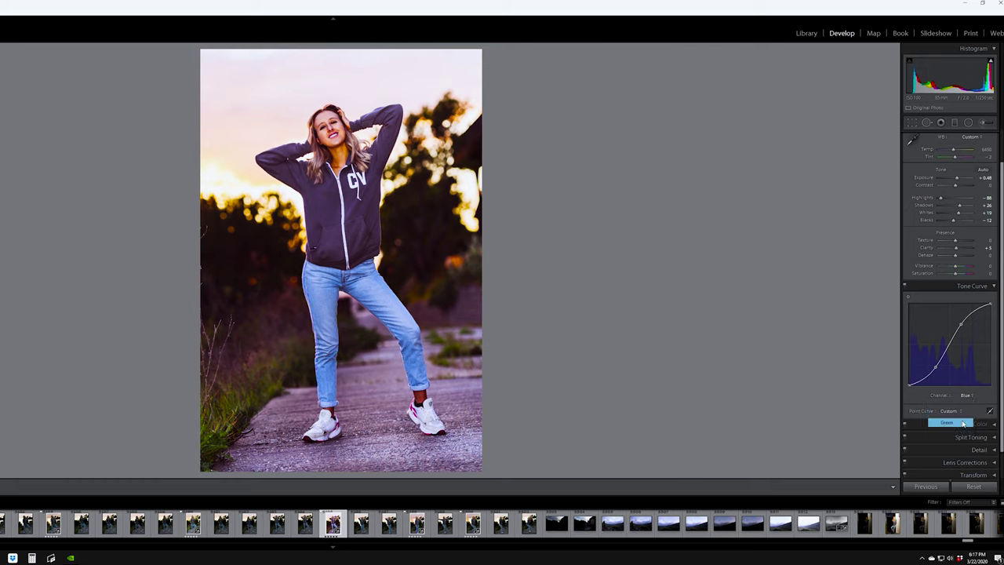
Nudge the upper and lower points of the Green channel curve
left_click(963, 423)
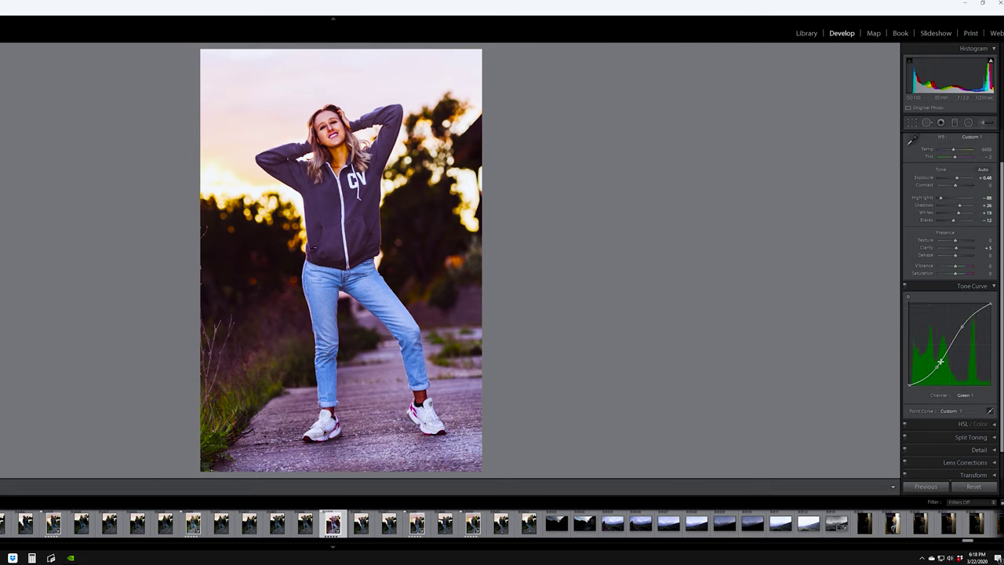
left_click_drag(962, 328, 962, 329)
left_click_drag(938, 369, 938, 369)
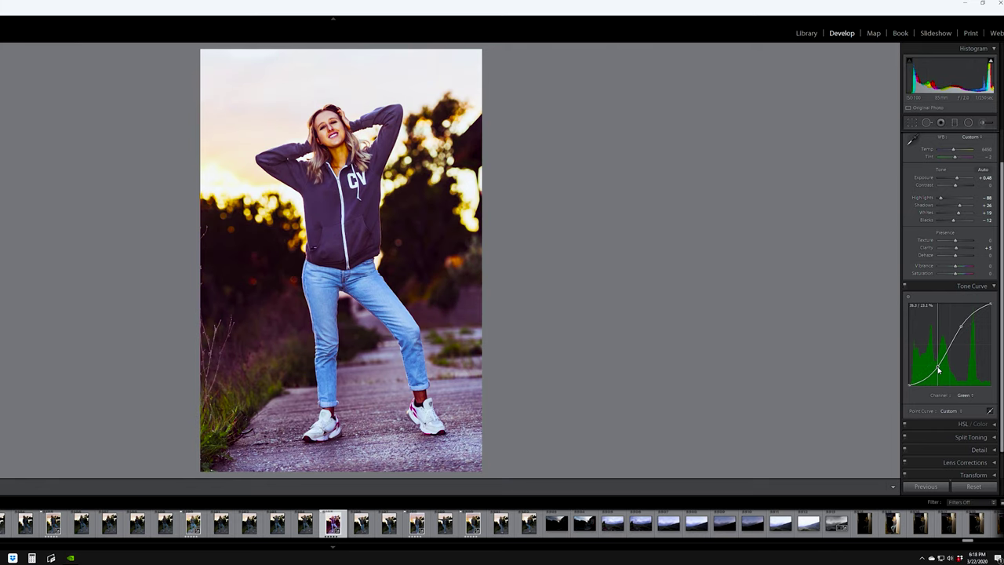
Pull the Red channel's lower point down to cool the photo, then settle it slightly higher
left_click(964, 395)
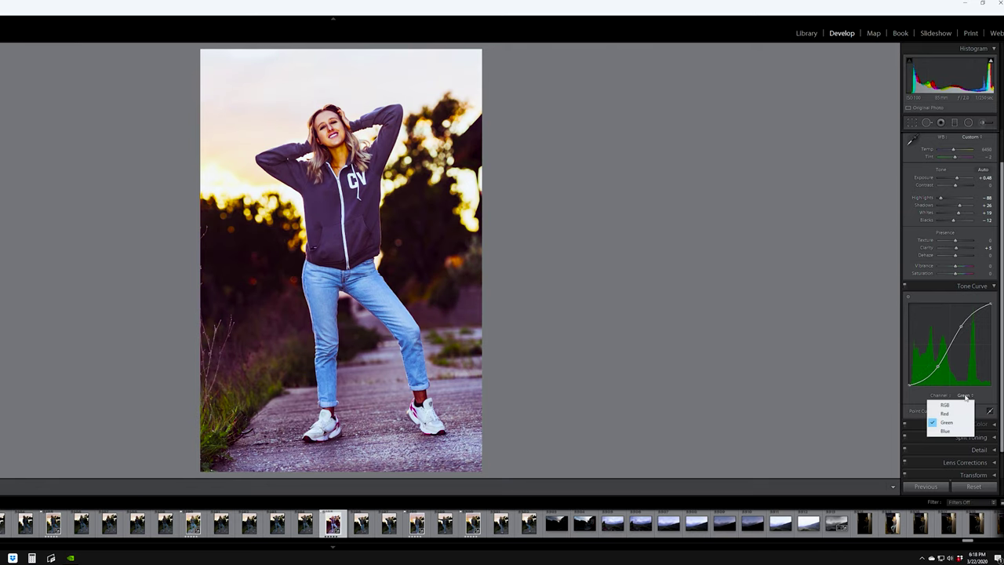
left_click(950, 412)
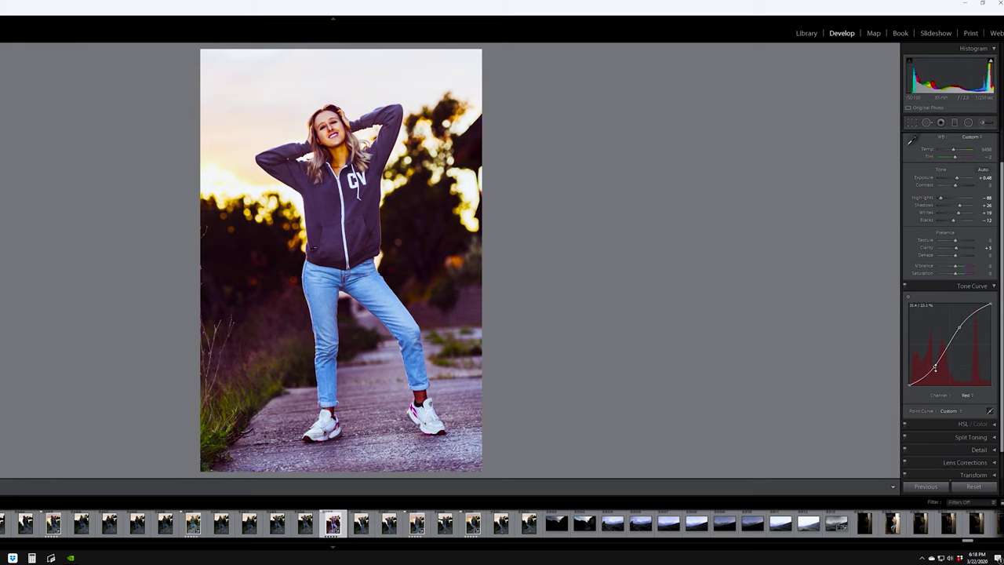
left_click_drag(936, 367, 937, 373)
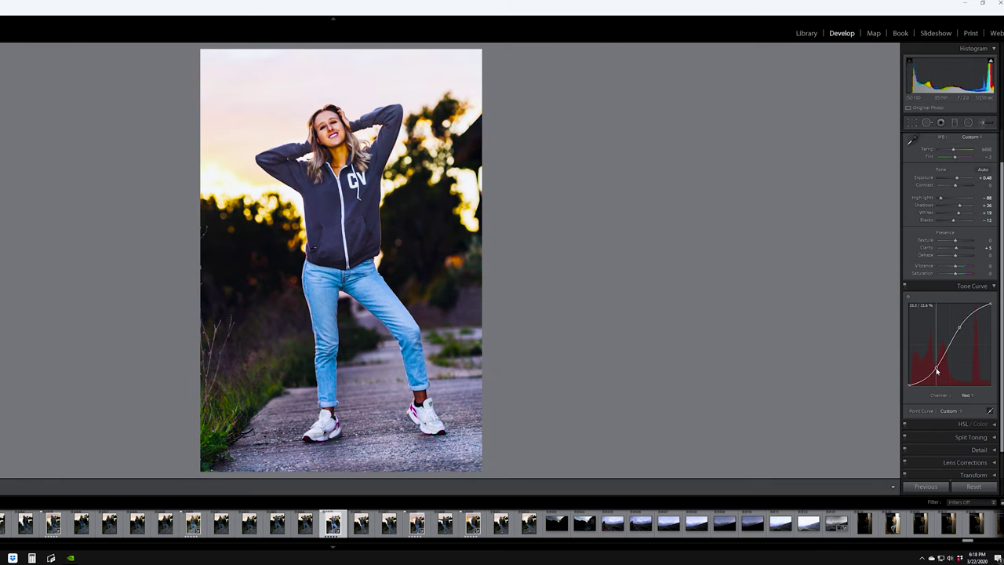
left_click_drag(937, 372, 937, 369)
Drag Contrast in the Basic panel slightly below zero, to roughly −19
left_click_drag(955, 189, 953, 189)
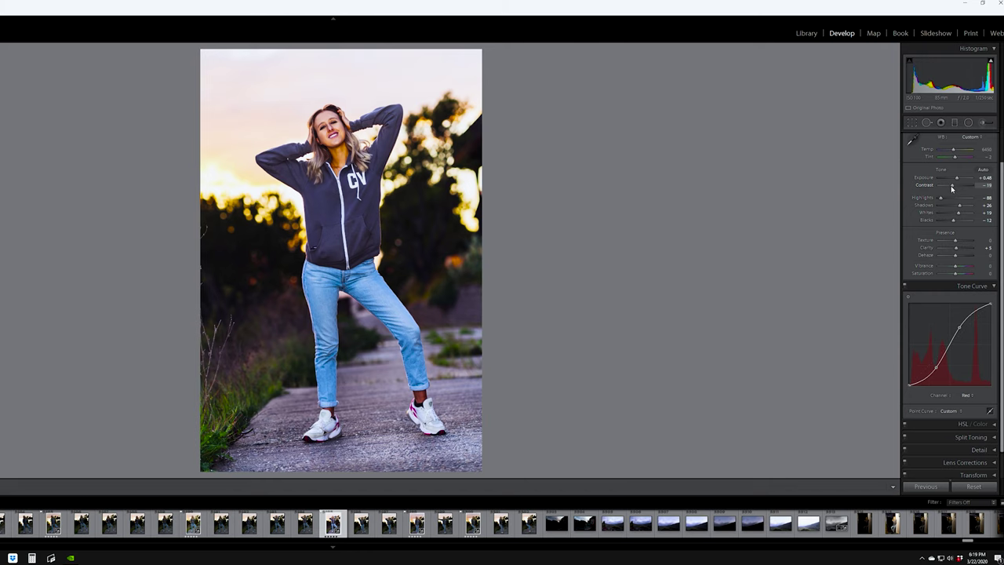
Zoom to 1:1 and pan over the photo to inspect detail from shoes to face
left_click(358, 140)
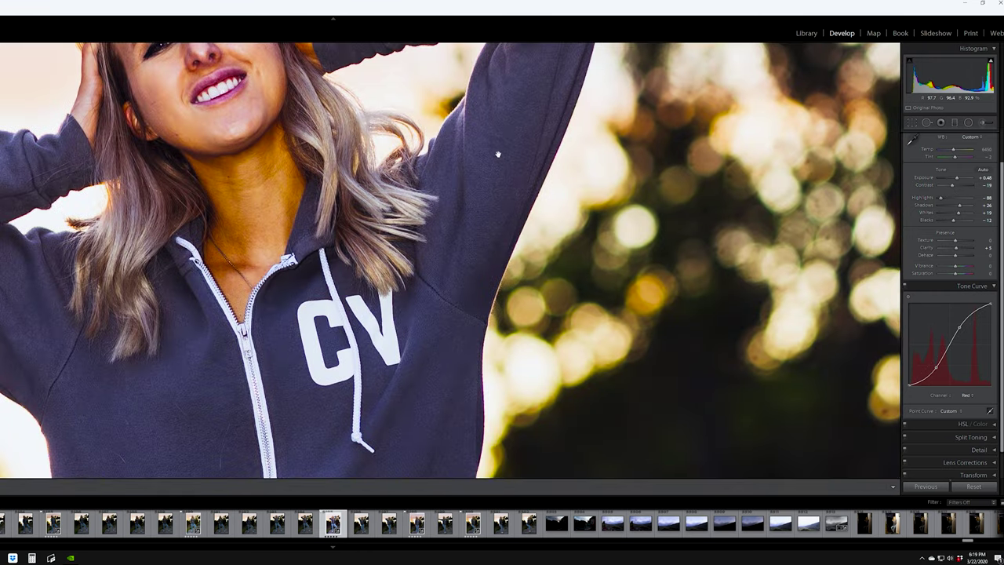
key("Page_Down")
key("Page_Down")
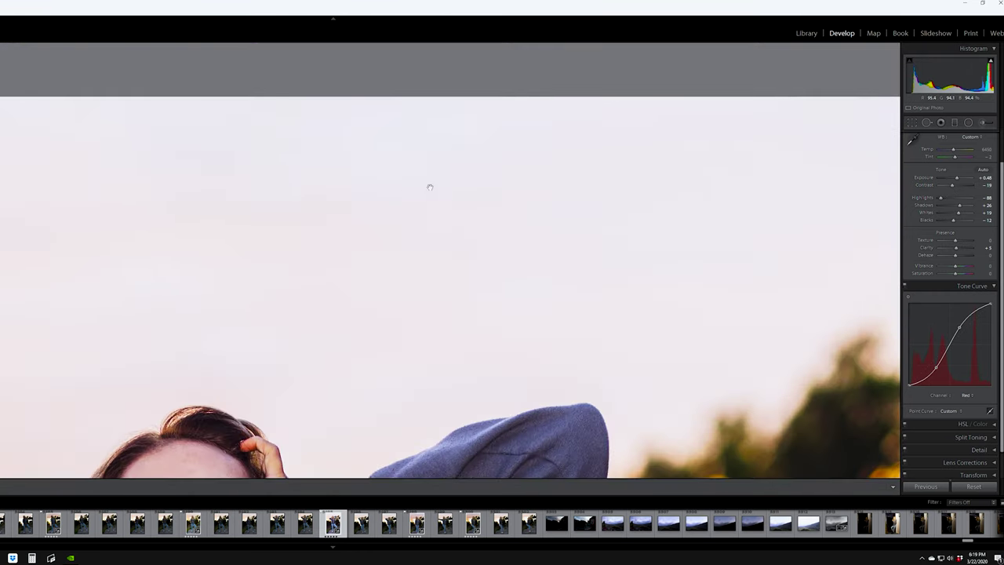
key("Page_Down")
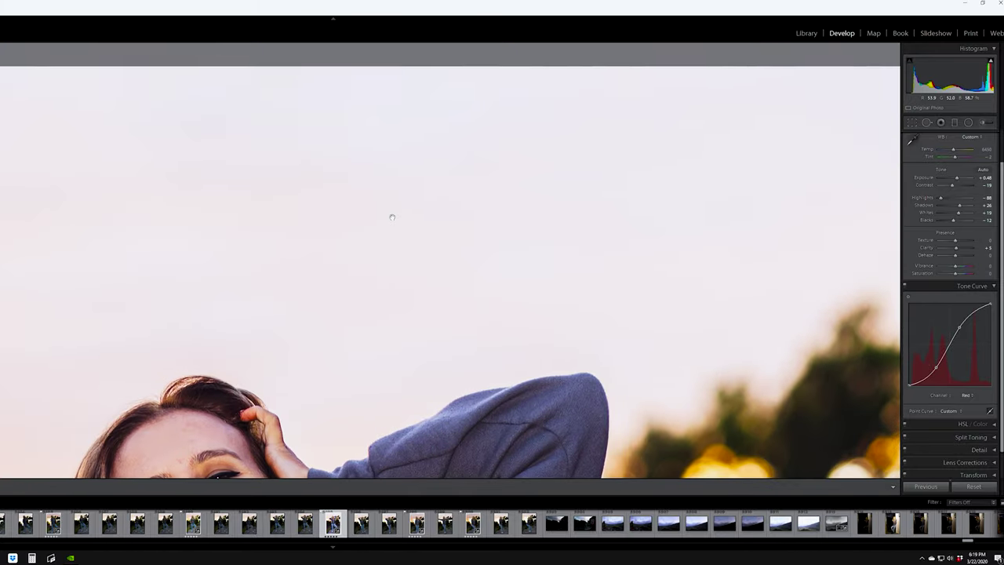
left_click(393, 217)
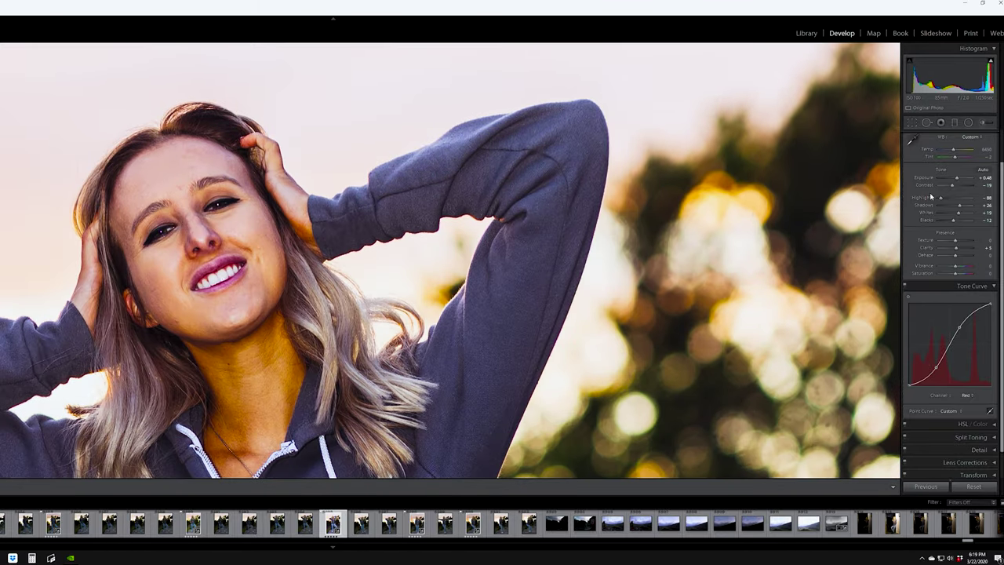
Set Contrast to about −14 and Exposure to −0.12, then fit the whole photo in view
left_click_drag(953, 187, 954, 187)
left_click_drag(955, 188, 950, 190)
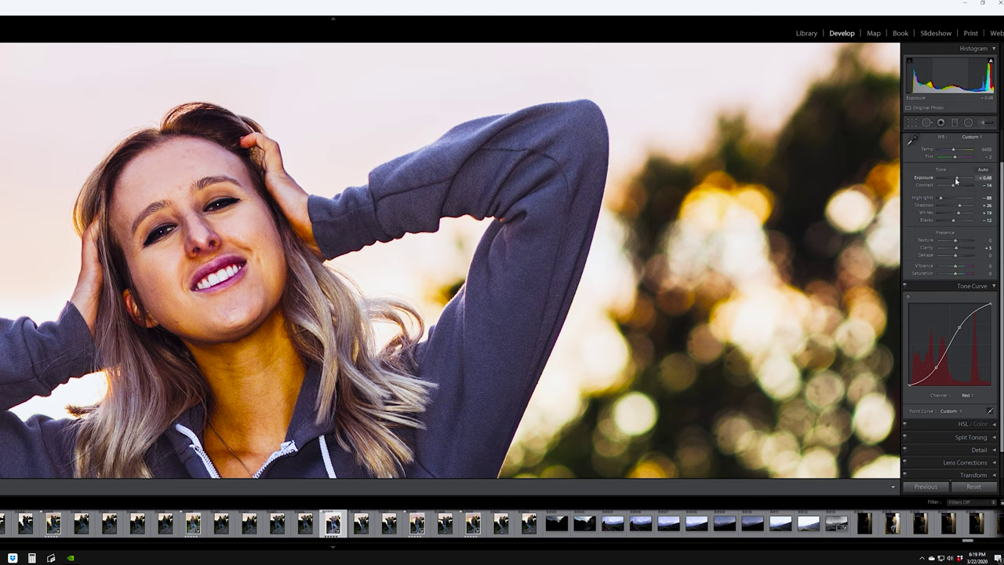
left_click_drag(956, 181, 955, 180)
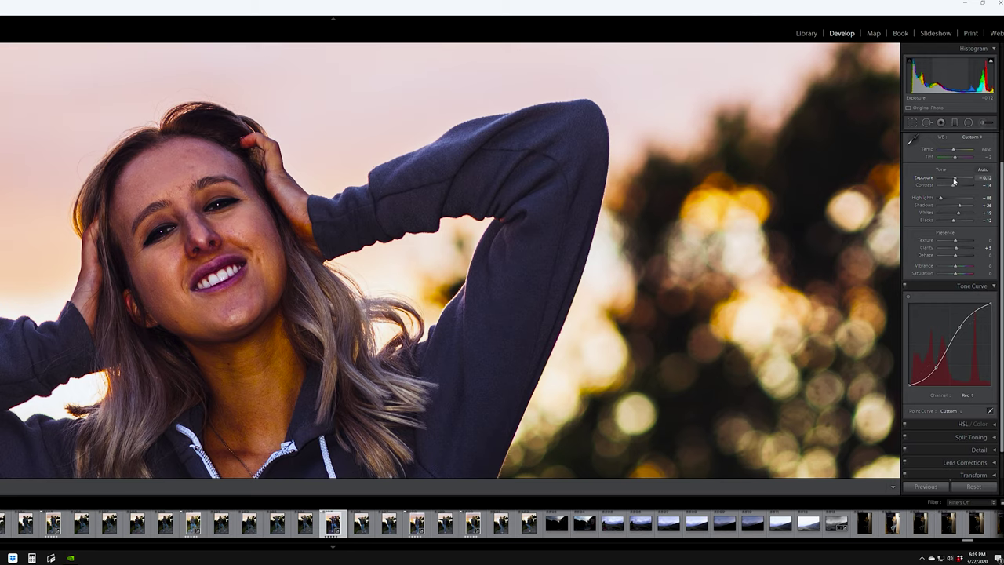
key("z")
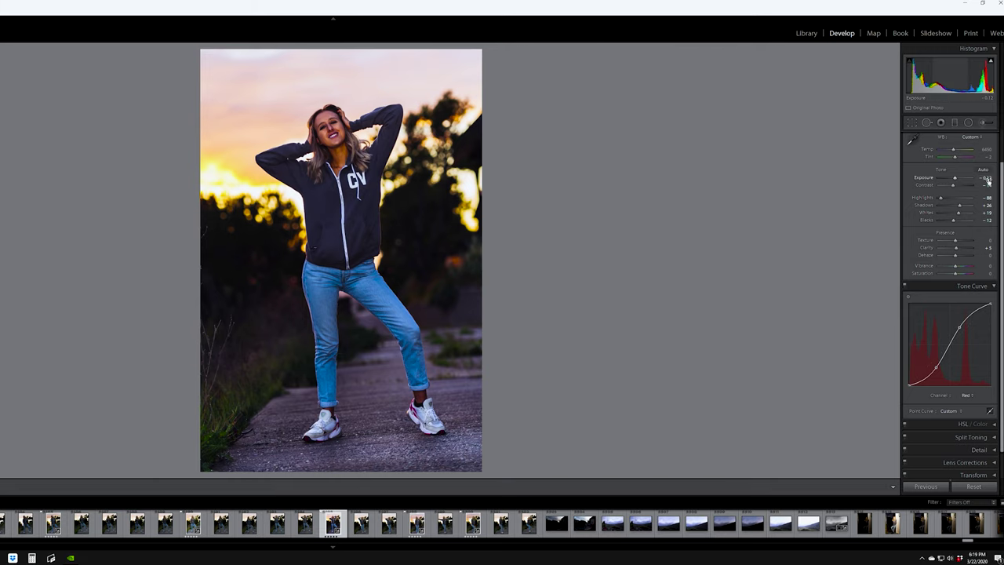
Set Saturation to −7 and Vibrance to +10 after a slight exposure nudge
mouse_move(986, 177)
left_mouse_down()
mouse_move(973, 177)
mouse_move(986, 177)
left_mouse_up()
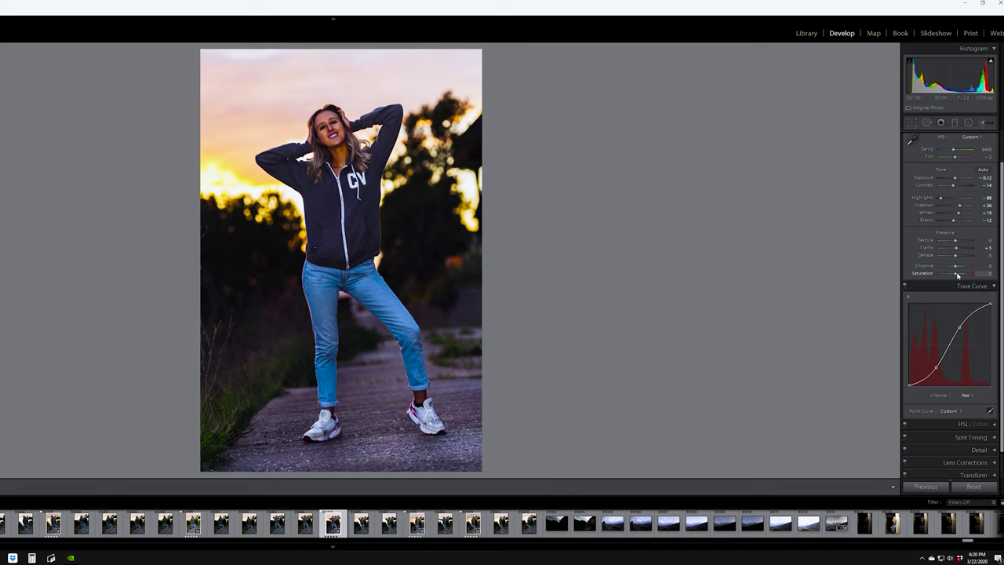
left_click_drag(957, 275, 956, 278)
left_click_drag(955, 269, 957, 270)
scroll(959, 383, "down", 1)
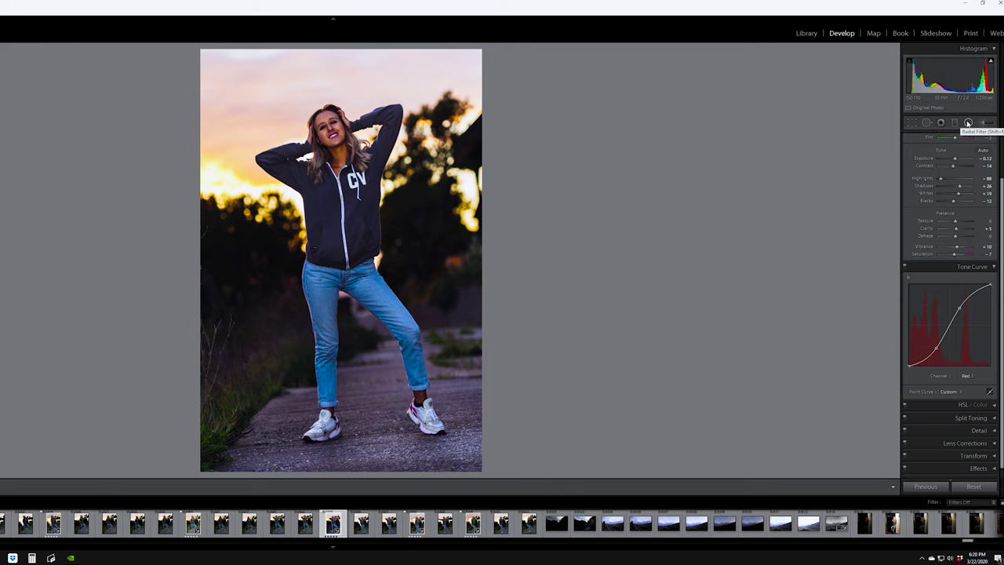
left_click(968, 123)
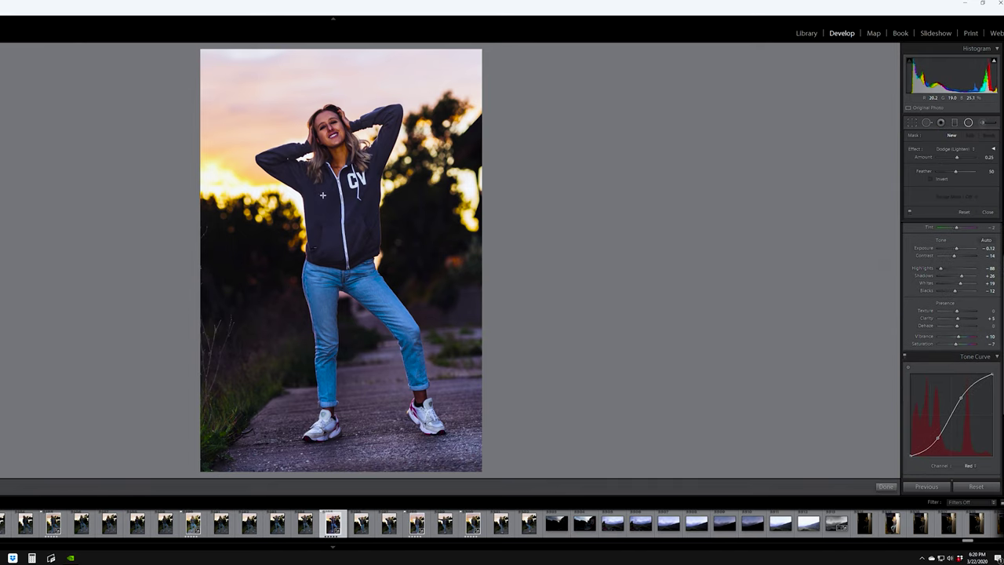
Draw an elliptical radial mask around the woman, stretch it over her feet, and invert it
mouse_move(311, 189)
left_mouse_down()
mouse_move(380, 331)
mouse_move(361, 267)
left_mouse_up()
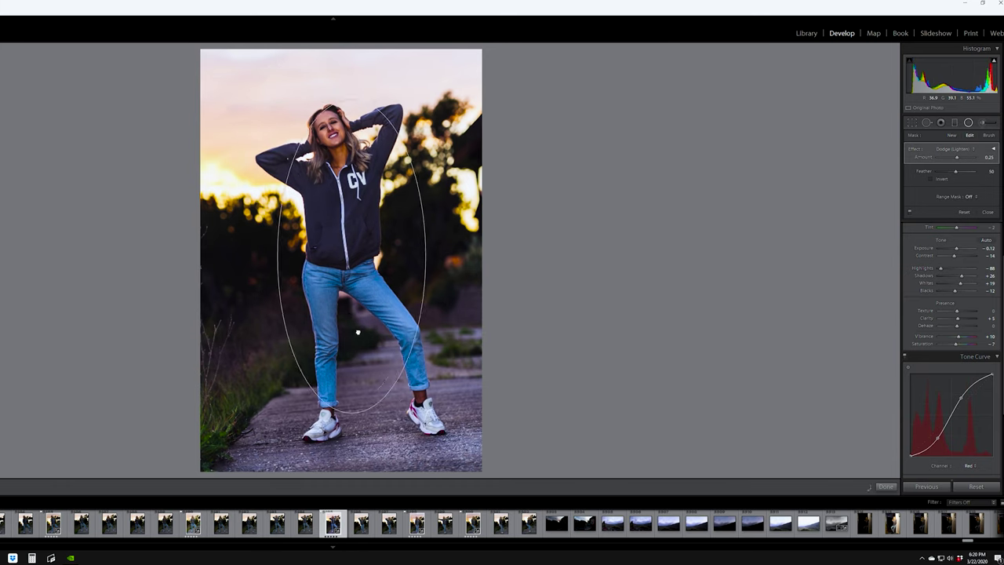
left_click_drag(348, 105, 346, 219)
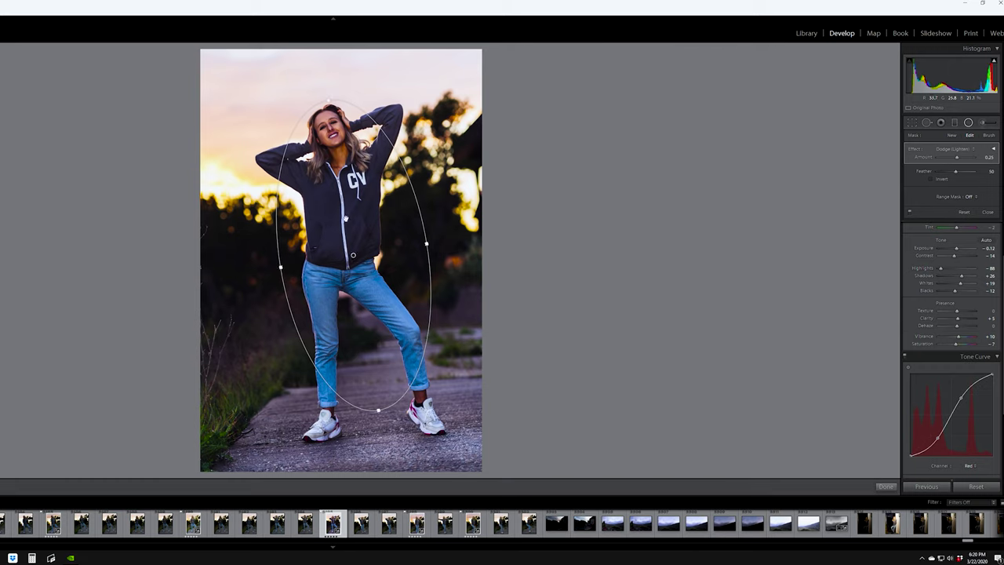
left_click_drag(378, 410, 382, 426)
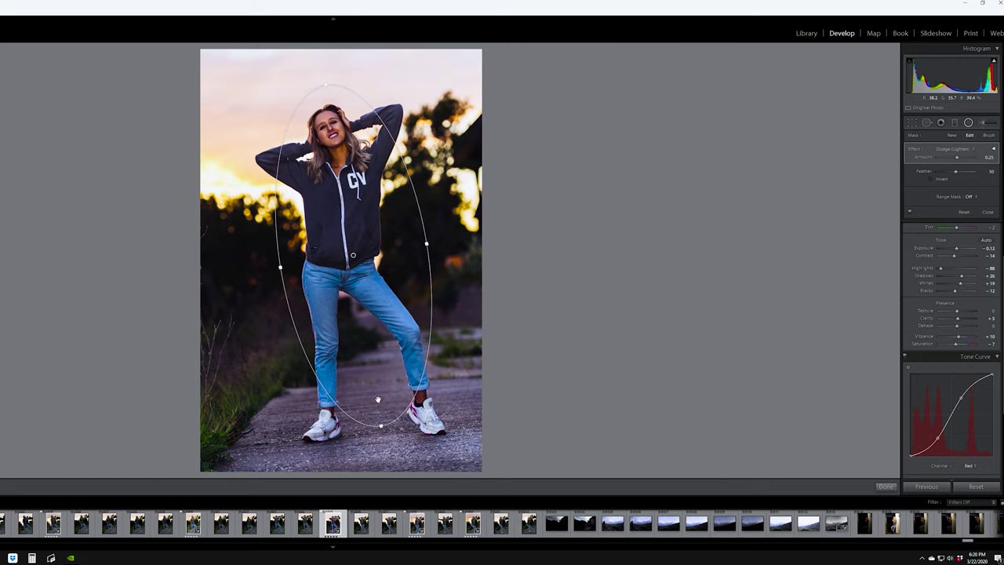
left_click(932, 178)
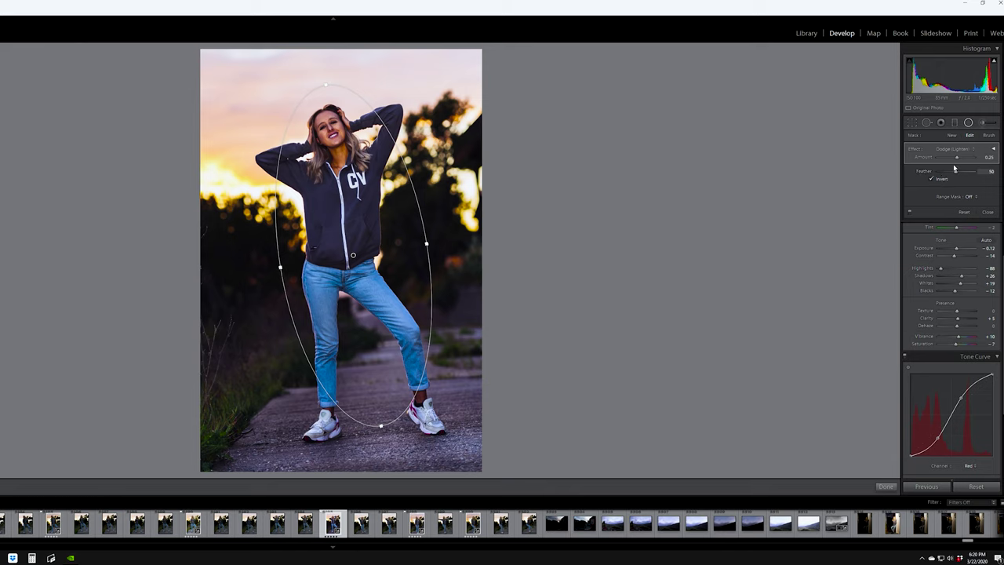
Set the radial Dodge amount to about 0.70 and close the Radial Filter
left_click_drag(956, 157, 957, 160)
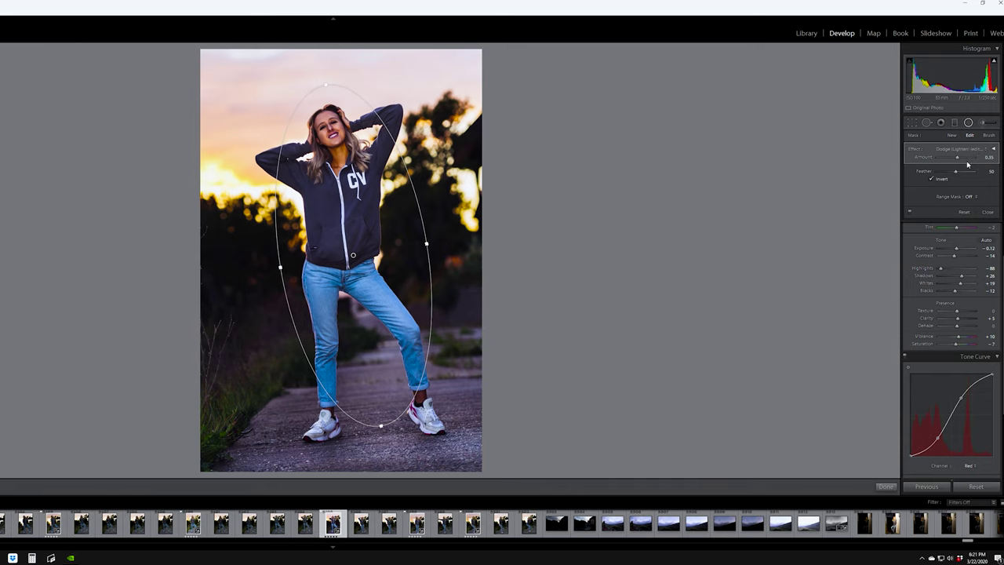
left_click_drag(958, 159, 960, 159)
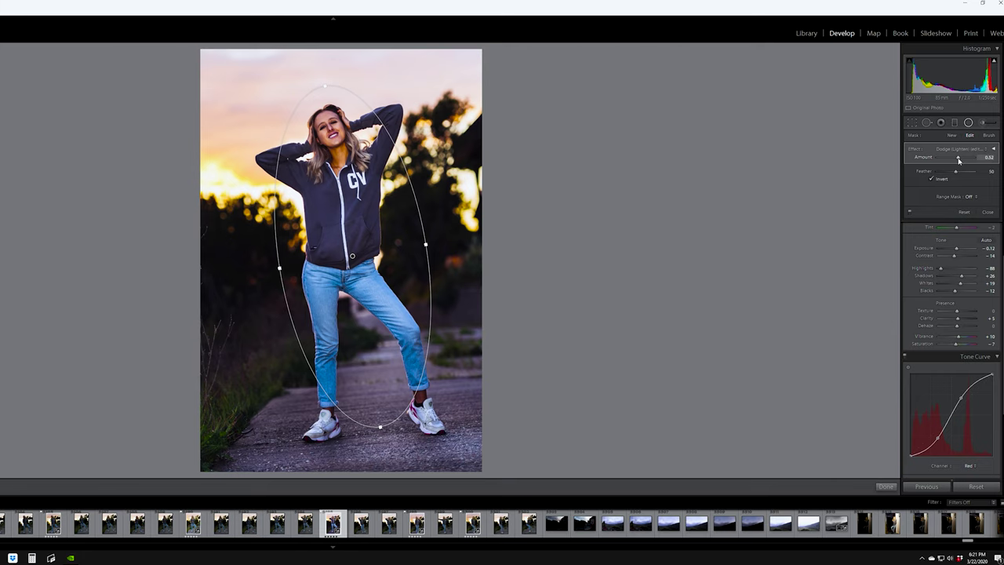
left_click_drag(959, 160, 959, 162)
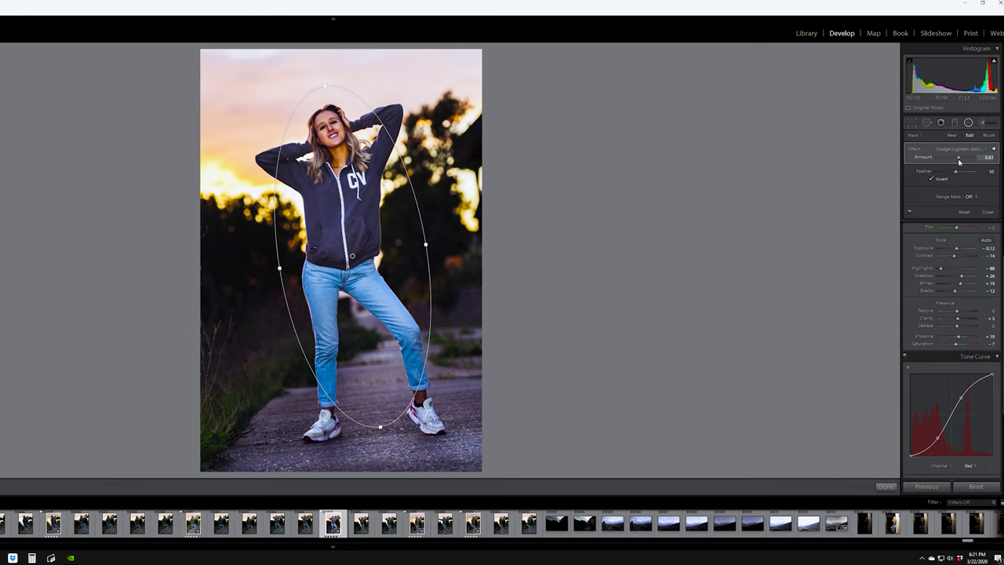
left_click_drag(959, 163, 959, 162)
left_click(968, 124)
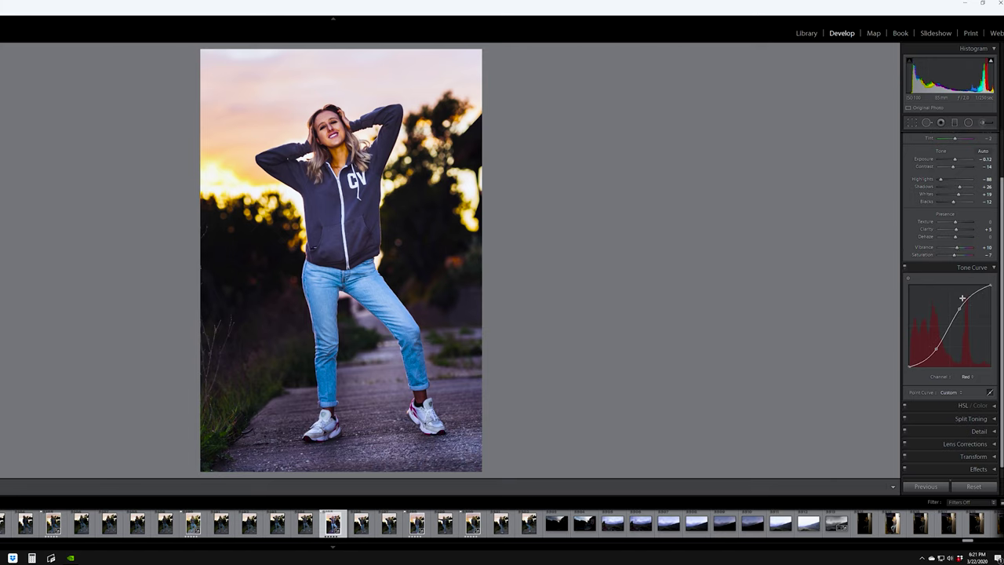
Collapse the Tone Curve and Basic panels and expand HSL/Color
scroll(959, 304, "down", 1)
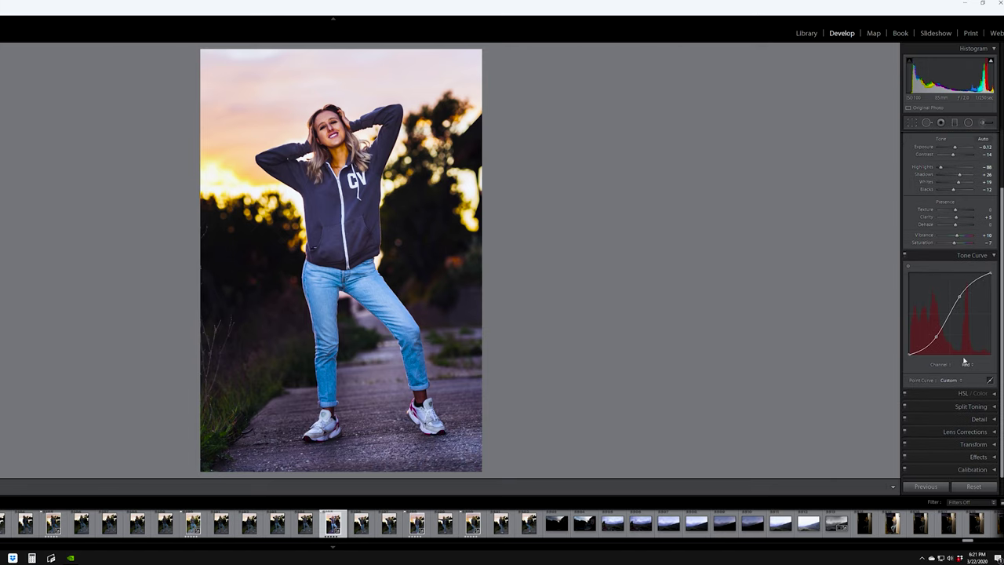
left_click(984, 256)
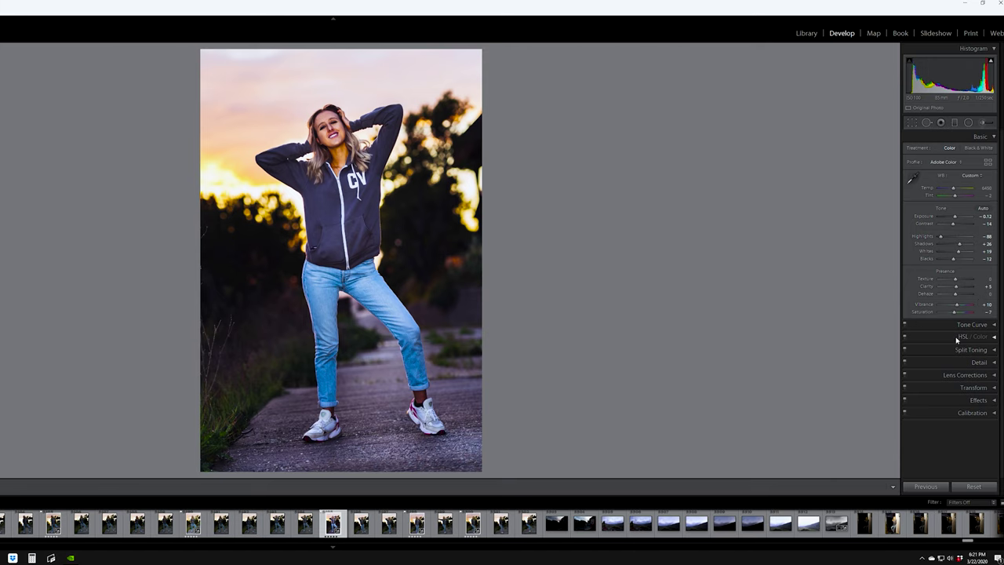
left_click(980, 137)
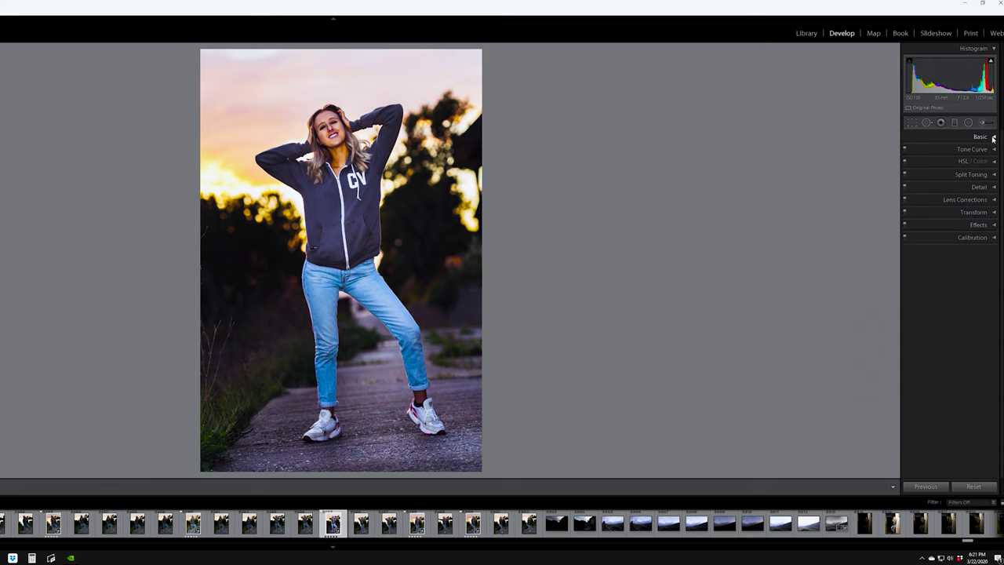
left_click(953, 163)
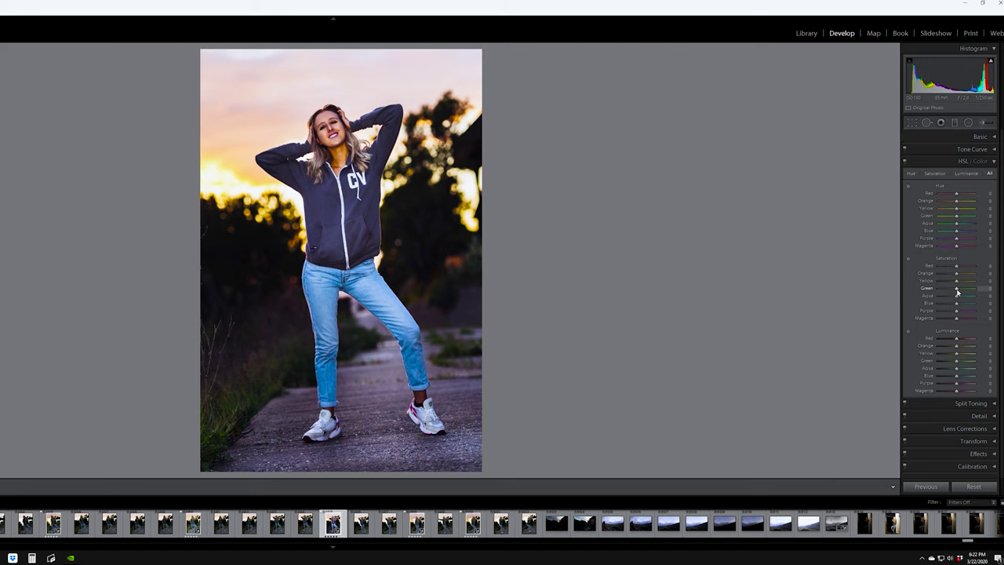
Set Green saturation −80, Yellow saturation −31 and shift Yellow hue to −22 toward orange
left_click_drag(958, 293, 944, 292)
left_click_drag(957, 284, 952, 288)
left_click_drag(957, 211, 950, 221)
Set HSL Blue Hue to −20 and Blue Saturation to −16, then zoom in to check the face
left_click_drag(957, 233, 954, 235)
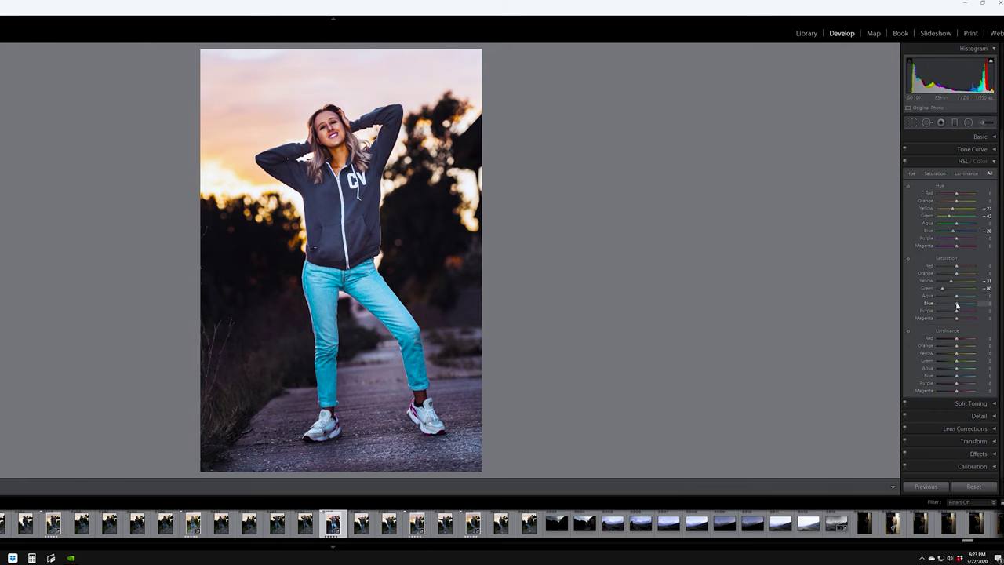
left_click_drag(958, 307, 955, 308)
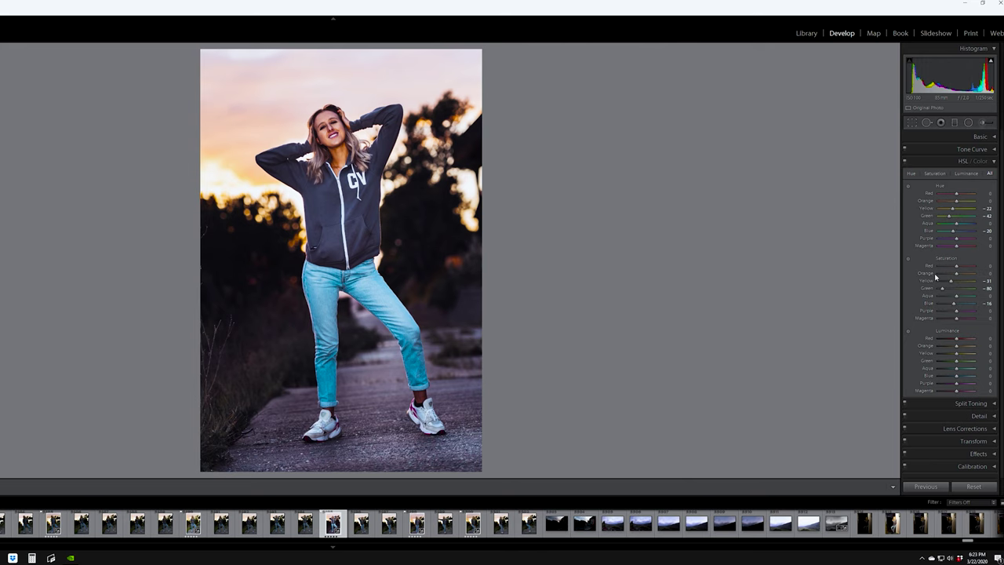
left_click(363, 160)
left_click_drag(421, 182, 384, 272)
left_click(373, 257)
Expand and collapse Lens Corrections, then expand the Basic panel
left_click(972, 429)
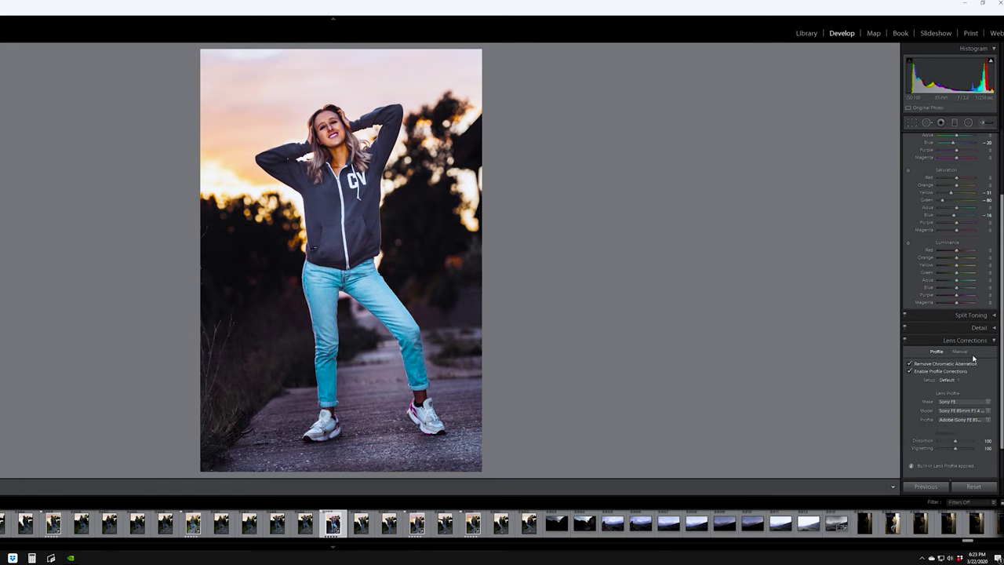
left_click(968, 340)
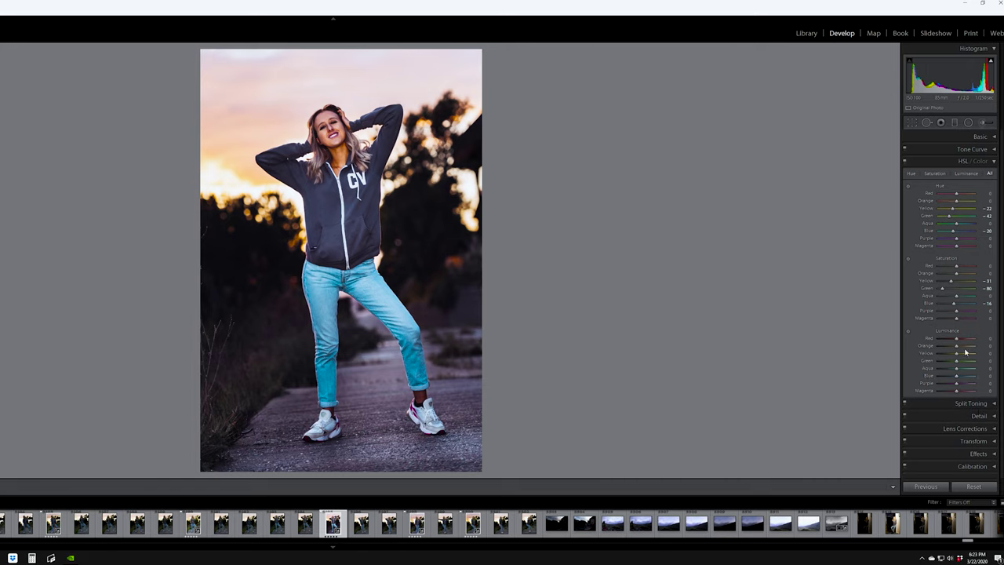
left_click(971, 139)
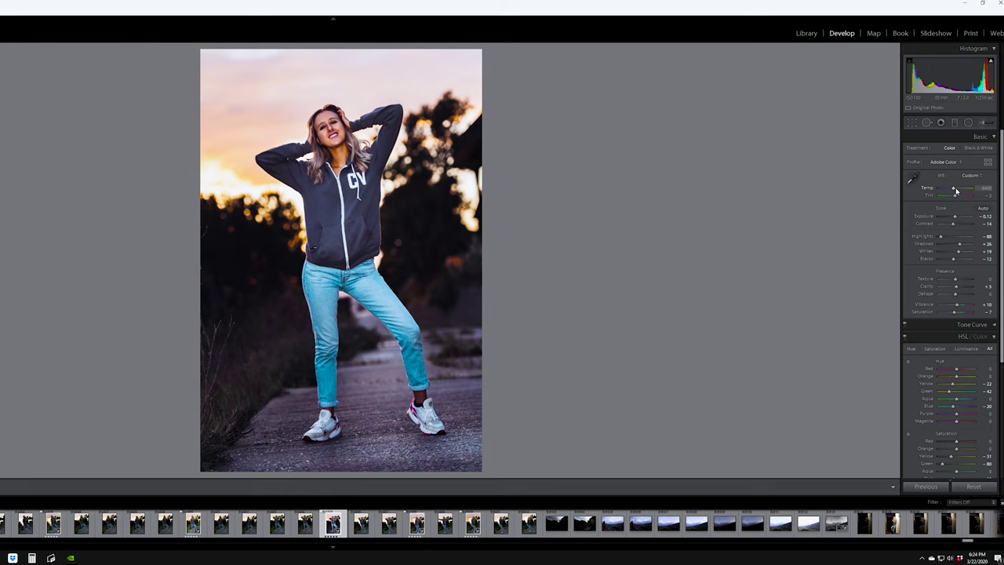
Warm Temp to 7238 with Saturation at −10, then toggle the Before view for comparison
left_click_drag(954, 190, 958, 191)
key("backslash")
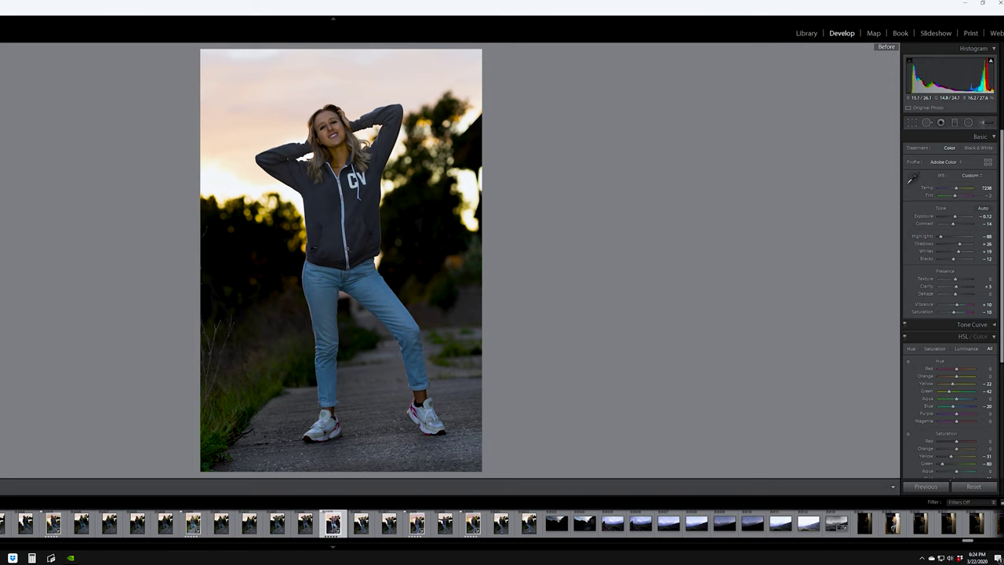
Collapse the HSL and Basic panels, expand Tone Curve and set its channel to RGB
left_click(996, 339)
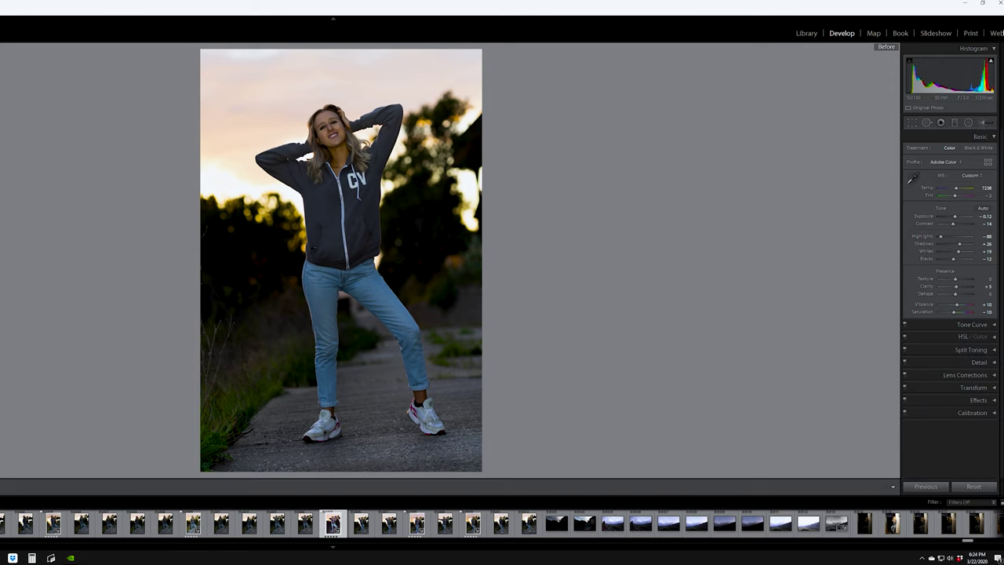
left_click(995, 138)
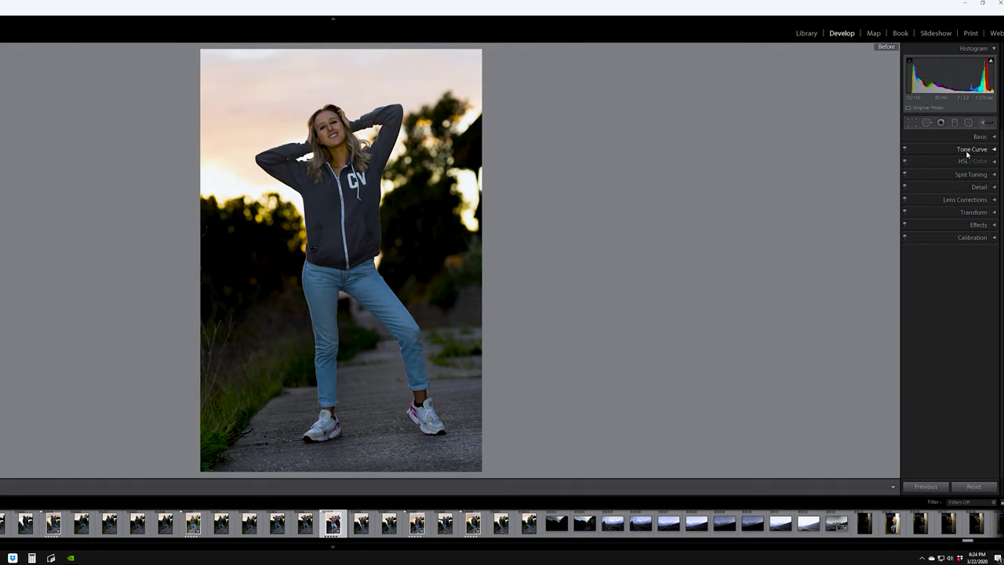
left_click(970, 149)
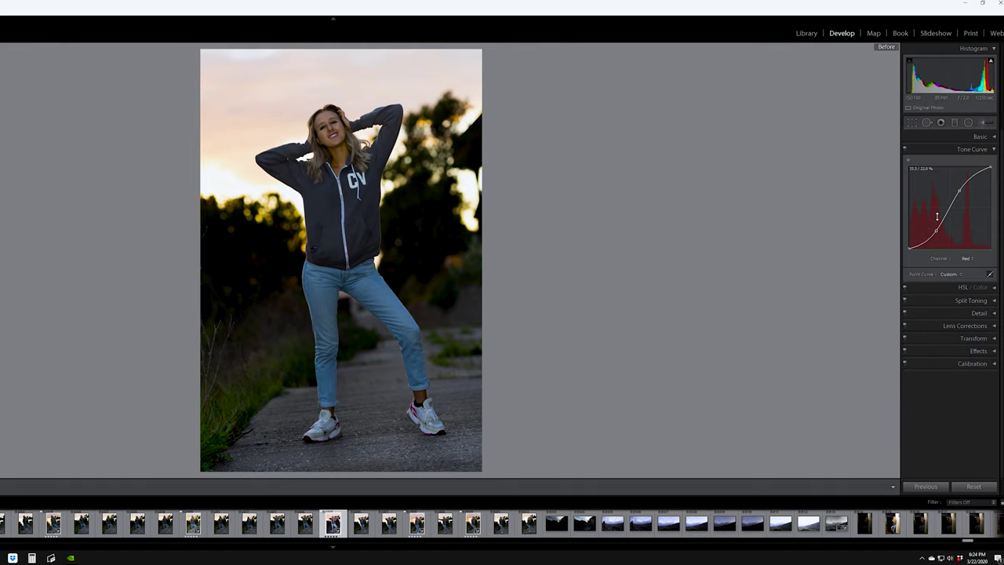
left_click(967, 259)
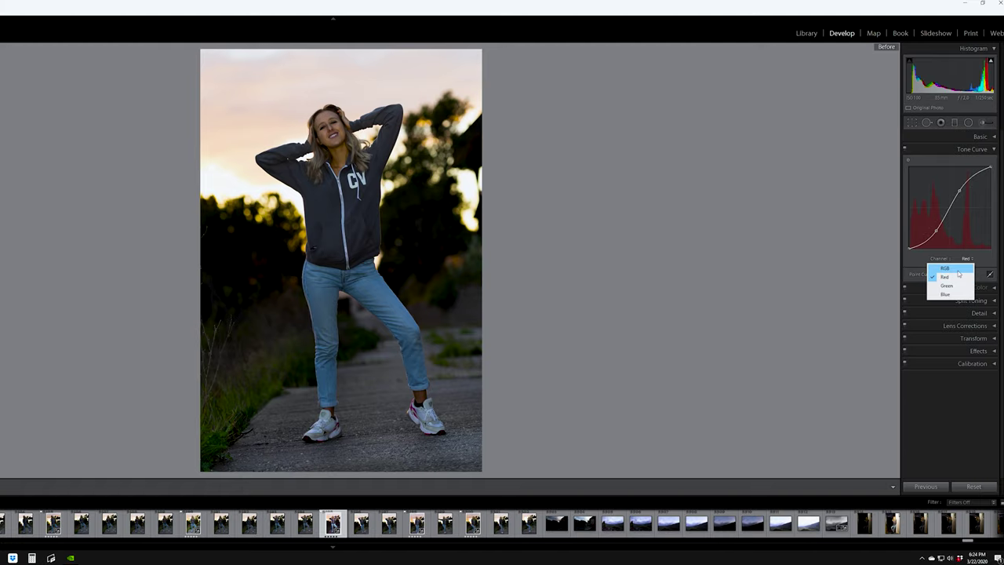
left_click(959, 269)
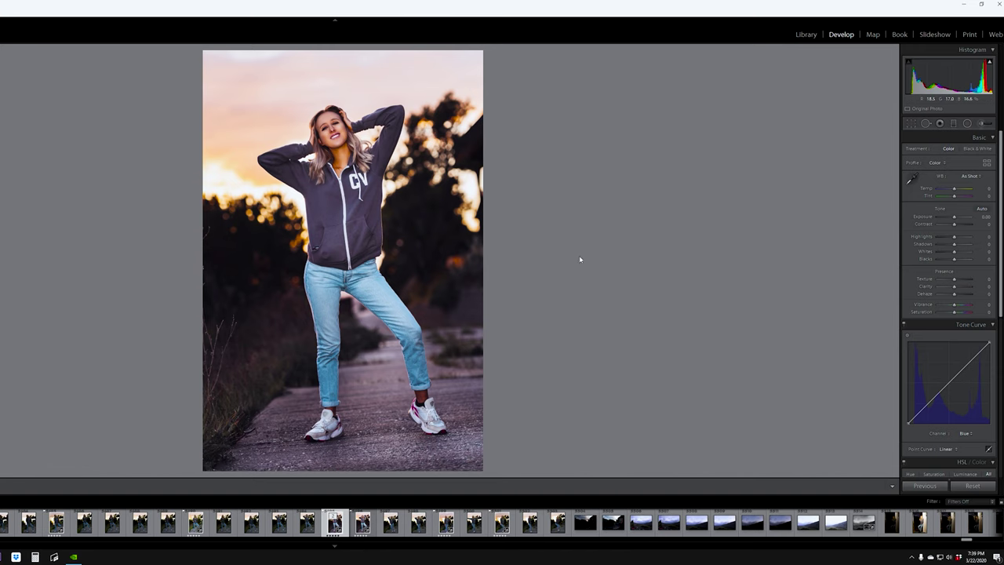
key("z")
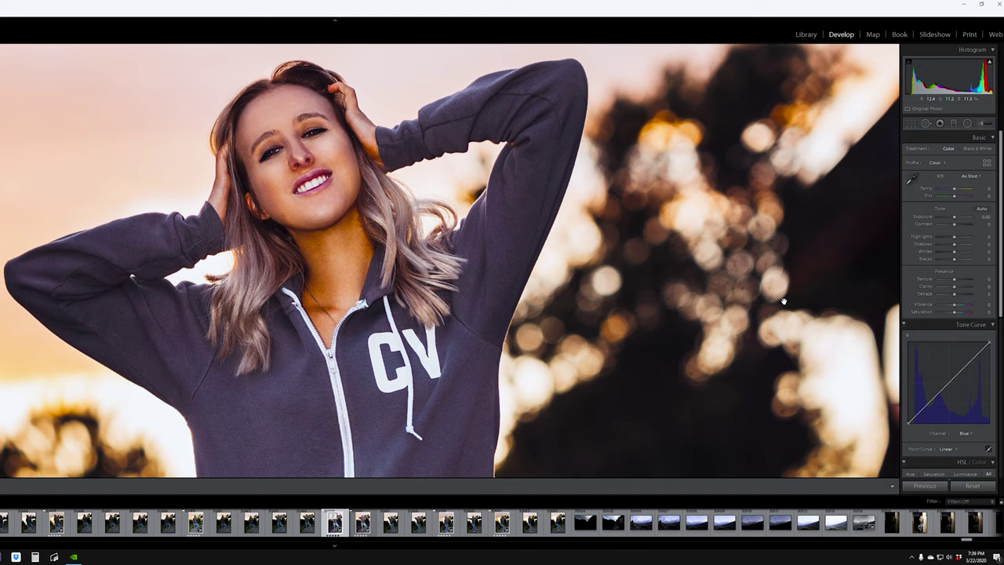
left_click(783, 301)
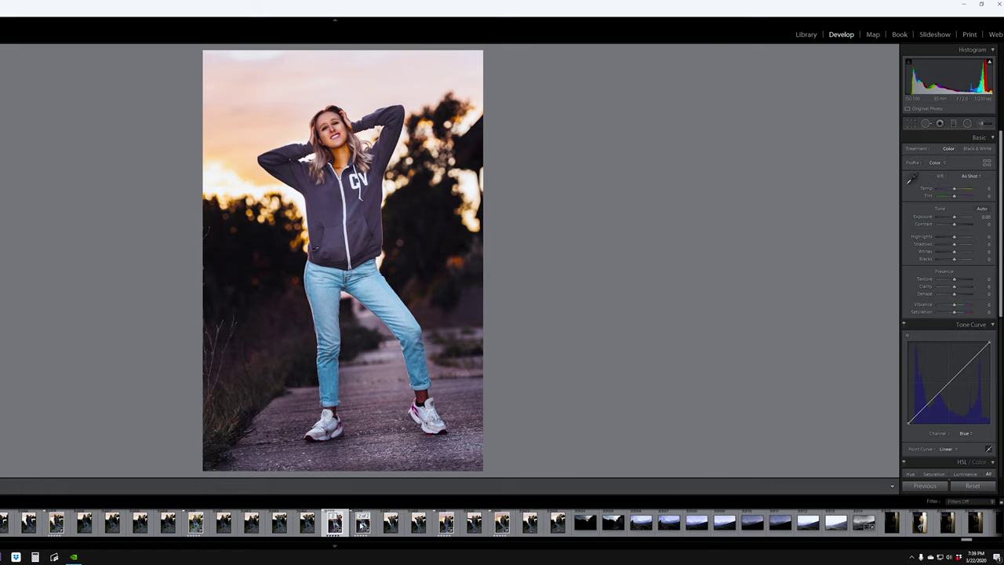
left_click(363, 523)
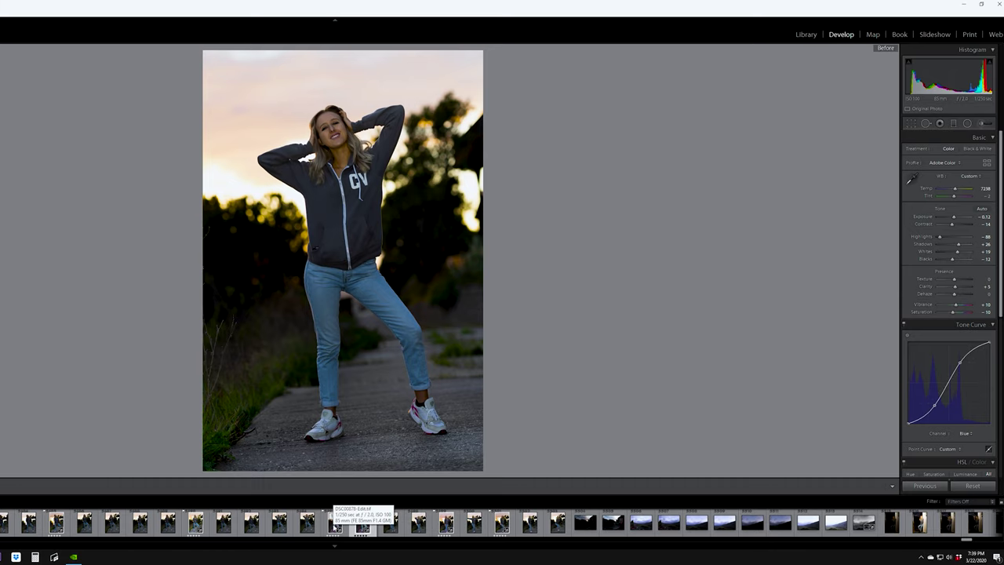
left_click(335, 524)
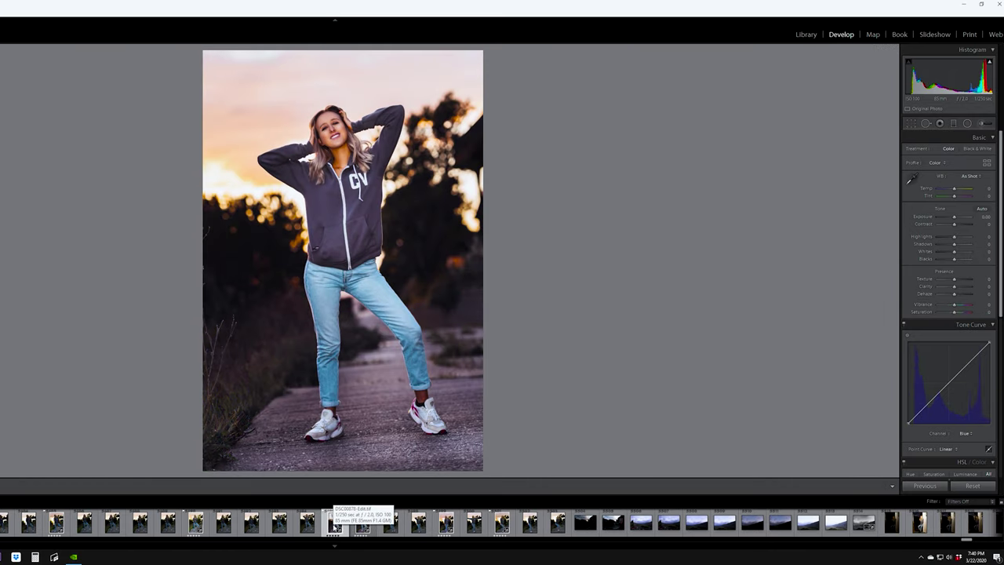